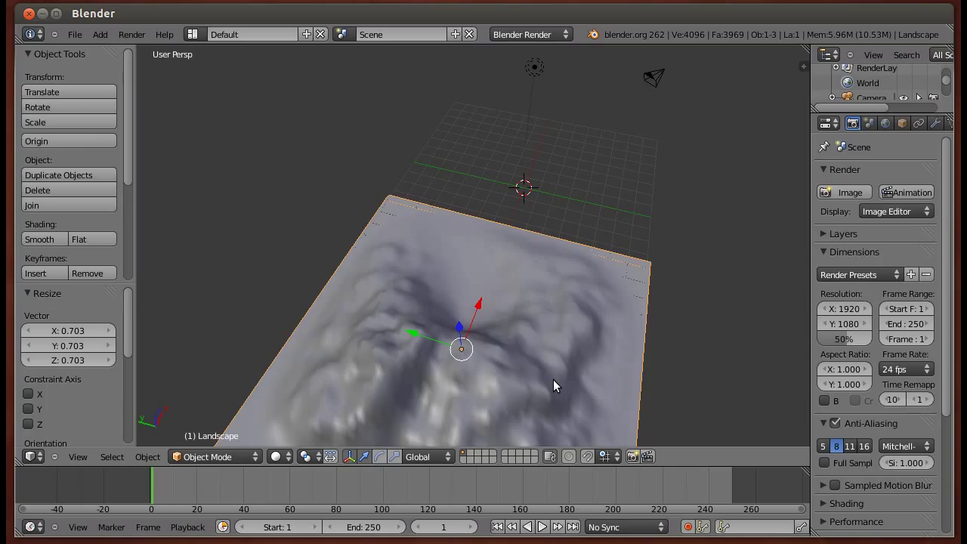
Step: Add a Remesh modifier to the Landscape, giving Sharp mode at octree depth 4
mouse_move(554, 380)
middle_mouse_down()
mouse_move(307, 300)
mouse_move(322, 340)
mouse_move(370, 343)
mouse_move(486, 315)
mouse_move(328, 339)
mouse_move(479, 352)
mouse_move(367, 352)
mouse_move(336, 323)
mouse_move(446, 310)
middle_mouse_up()
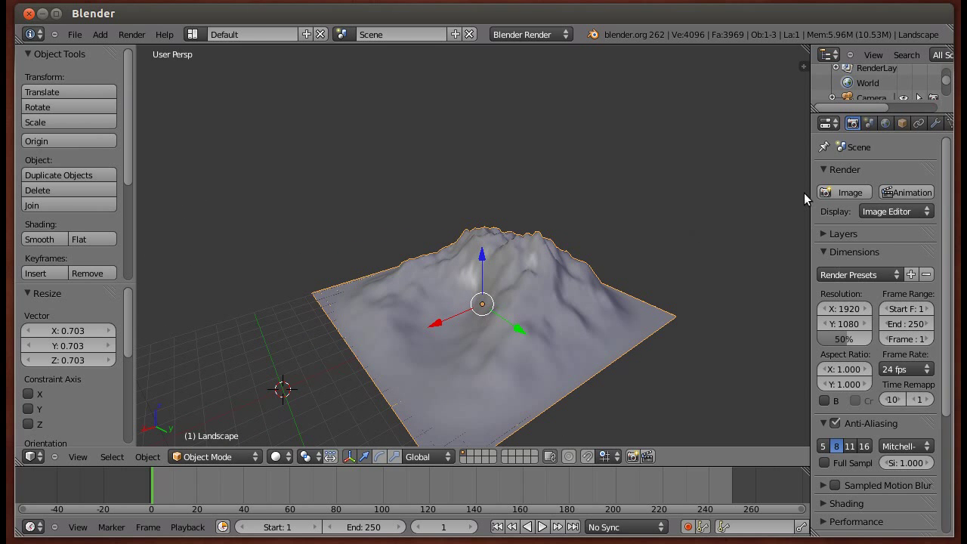
middle_click_drag(634, 223, 800, 155)
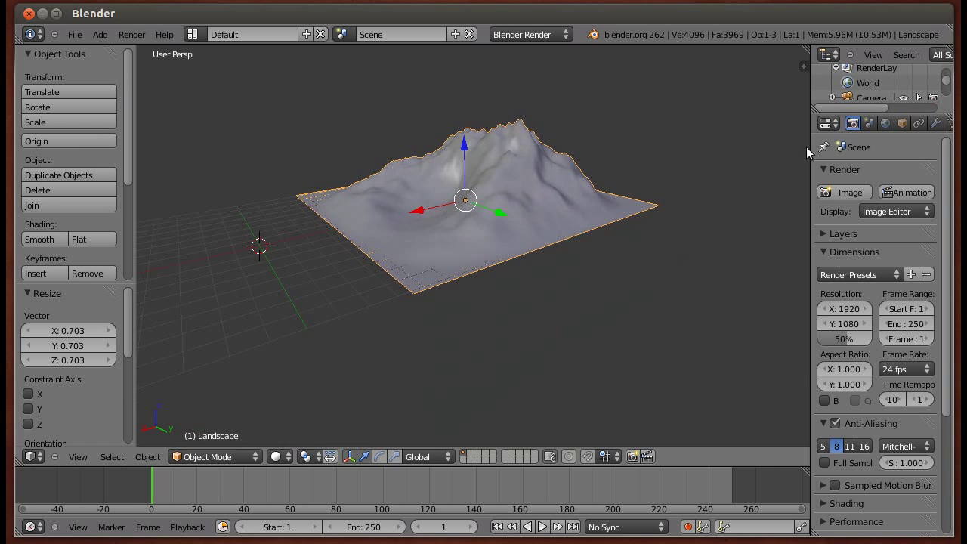
left_click(936, 124)
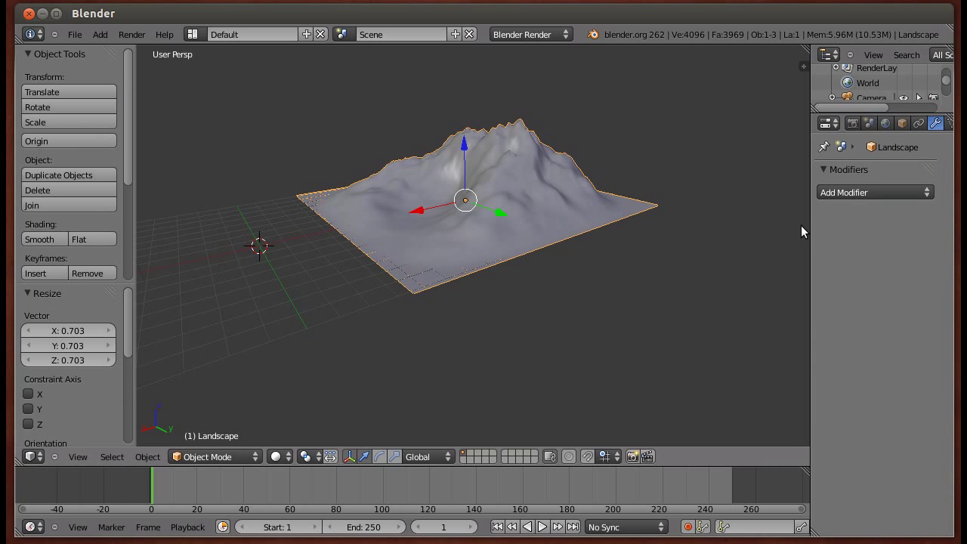
left_click_drag(810, 226, 723, 226)
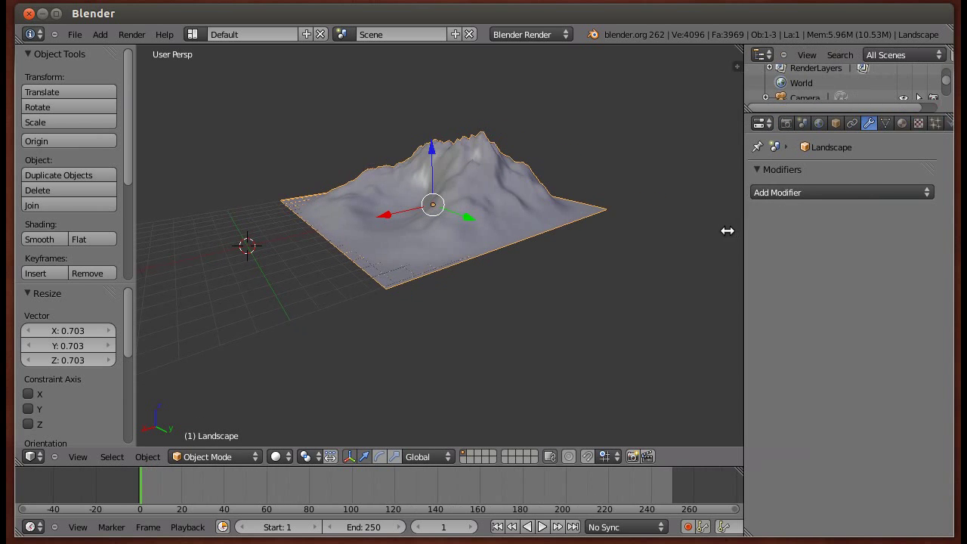
left_click(797, 195)
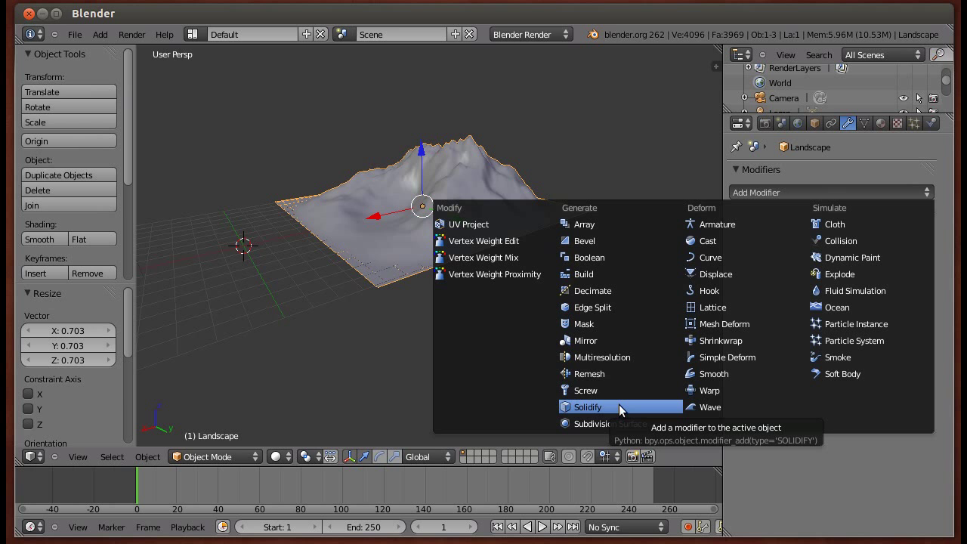
left_click(593, 373)
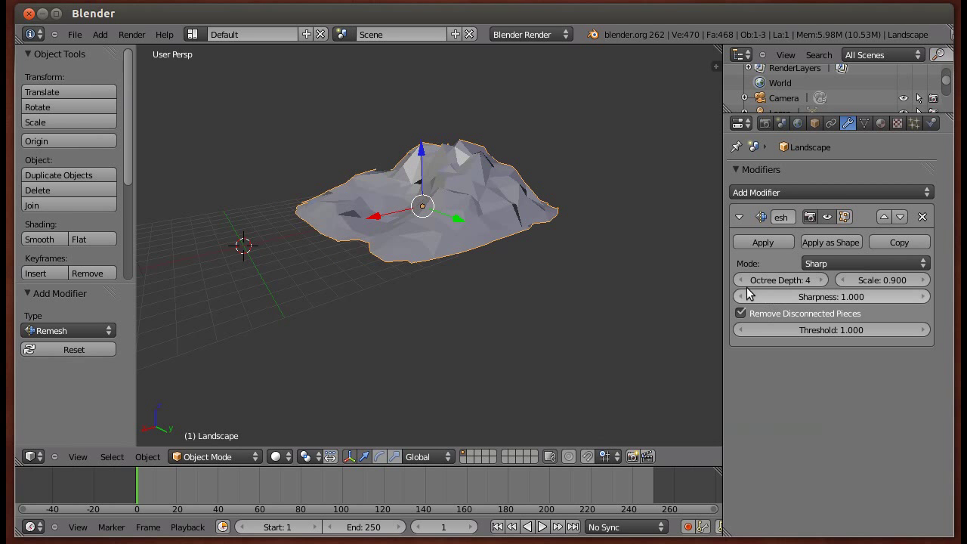
Step: Raise the Remesh octree depth from 4 to 8 and turn off Remove Disconnected Pieces
mouse_move(272, 226)
middle_mouse_down()
mouse_move(257, 209)
mouse_move(556, 232)
middle_mouse_up()
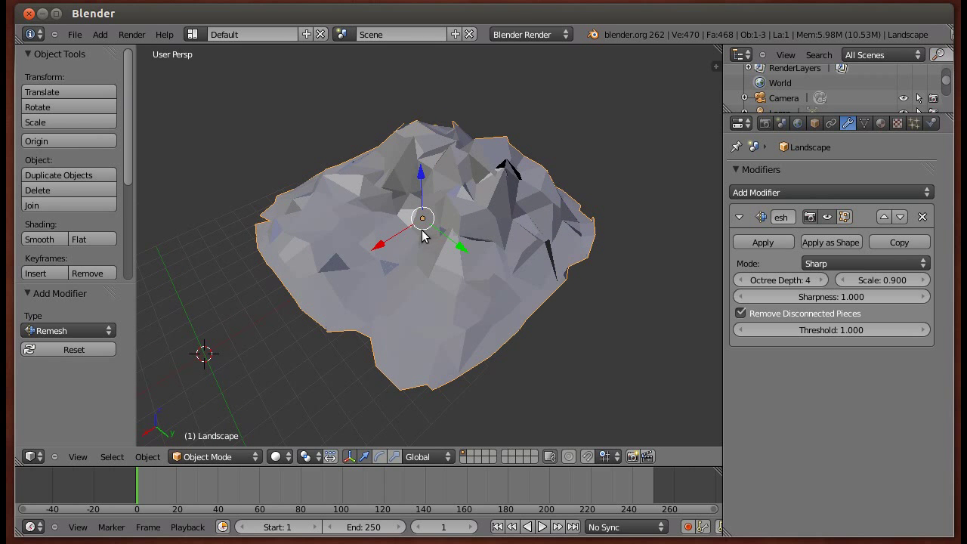
left_click(823, 280)
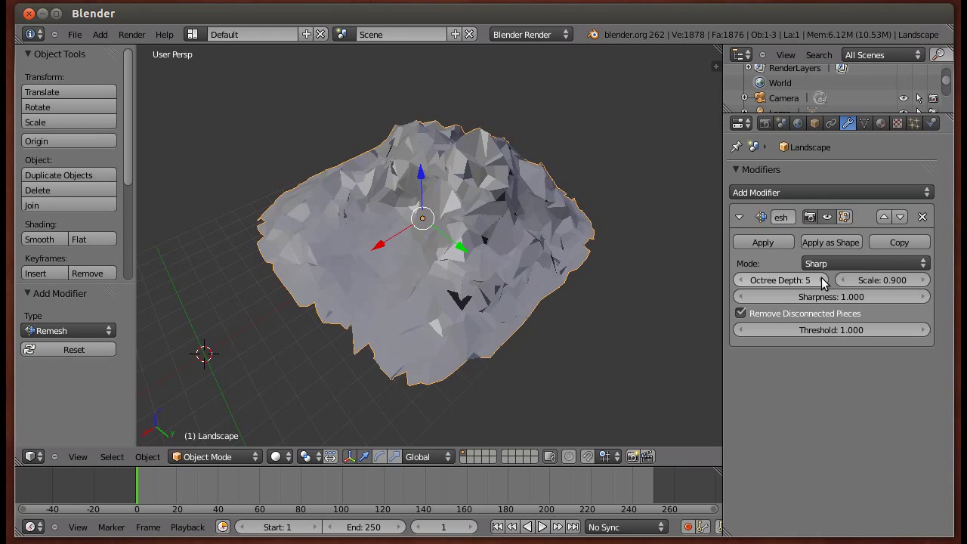
left_click(823, 280)
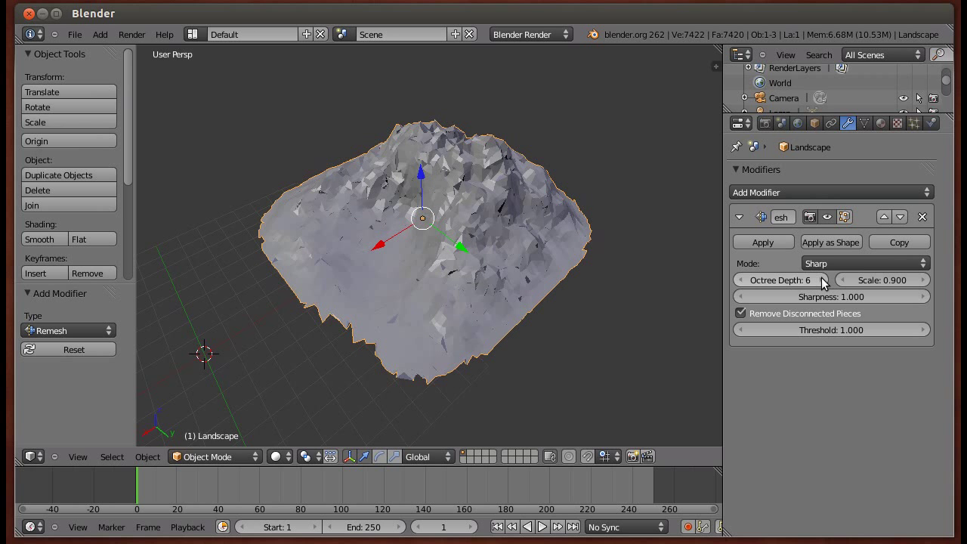
left_click(823, 281)
left_click(823, 280)
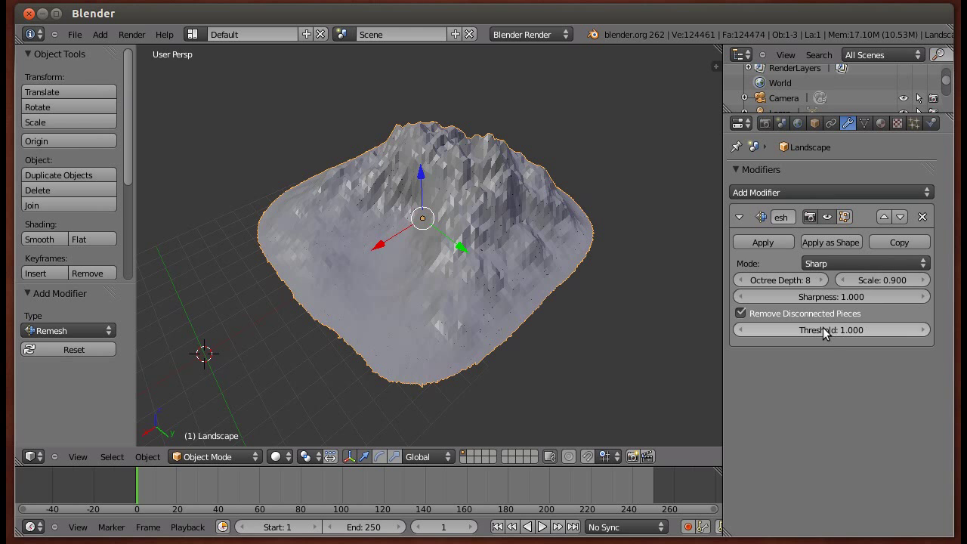
left_click(751, 315)
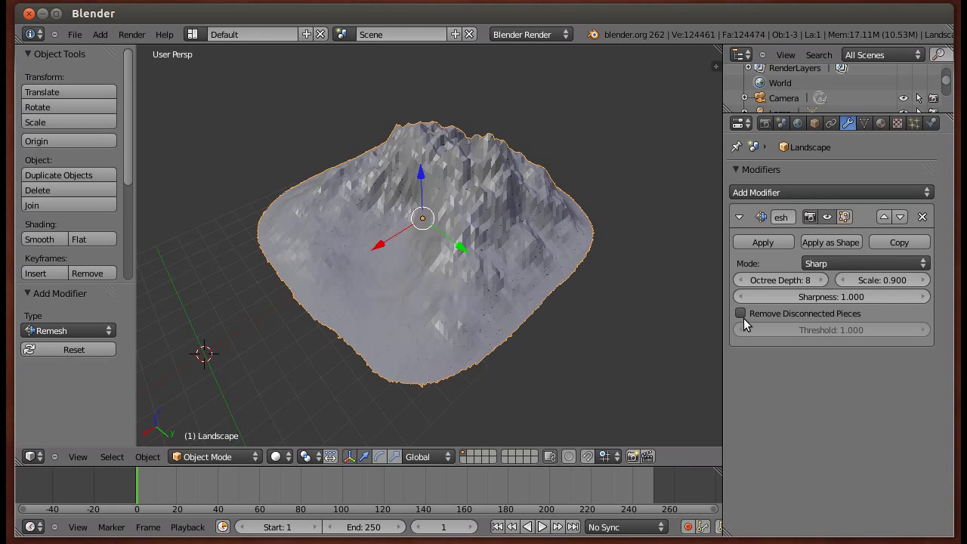
left_click(819, 264)
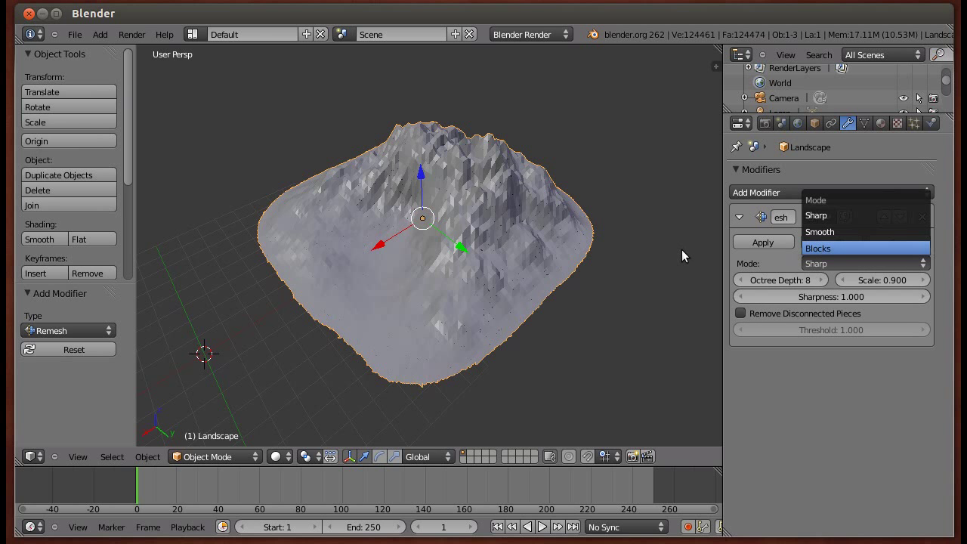
Step: Switch the Remesh to Blocks mode and lower the octree depth to 7
key("Return")
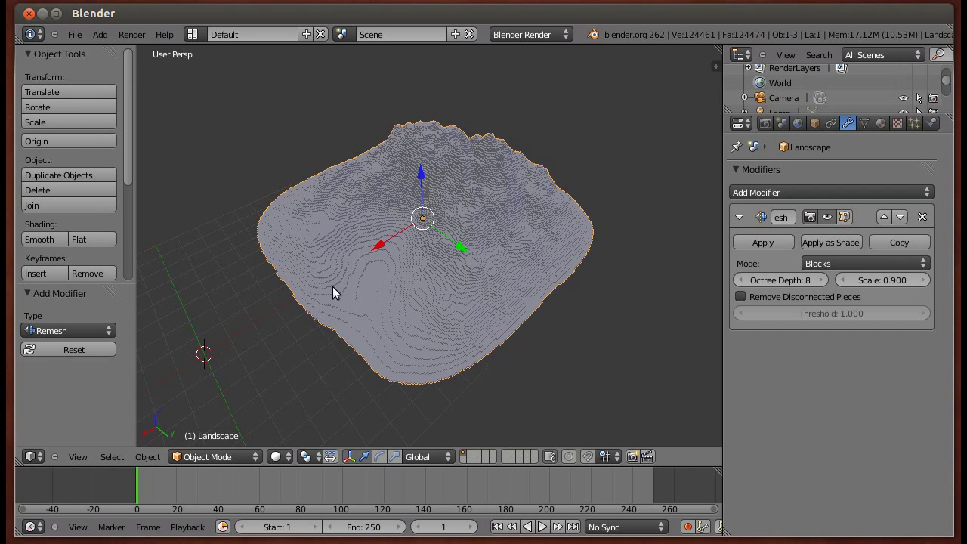
middle_click_drag(333, 288, 385, 277)
scroll(385, 275, "up", 5)
scroll(383, 274, "down", 1)
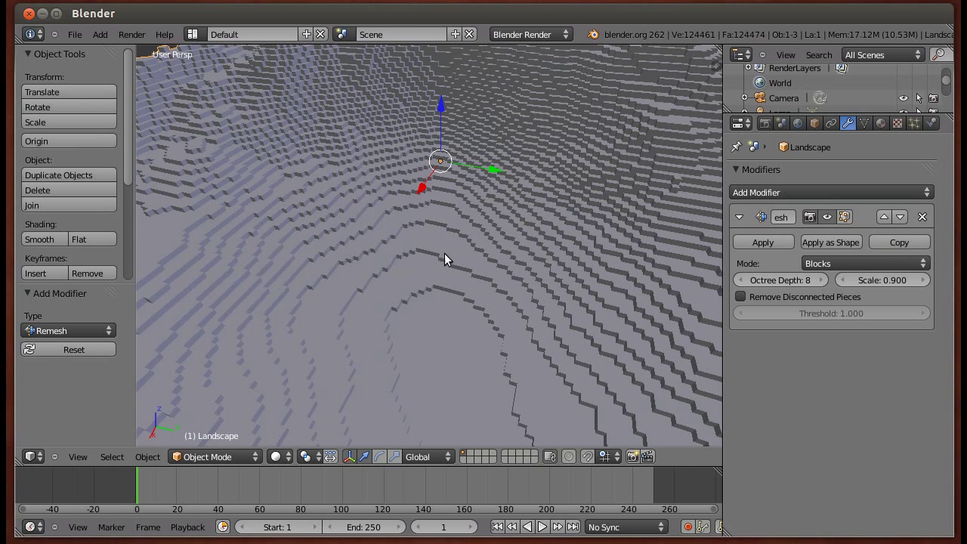
left_click(739, 280)
scroll(521, 176, "down", 5)
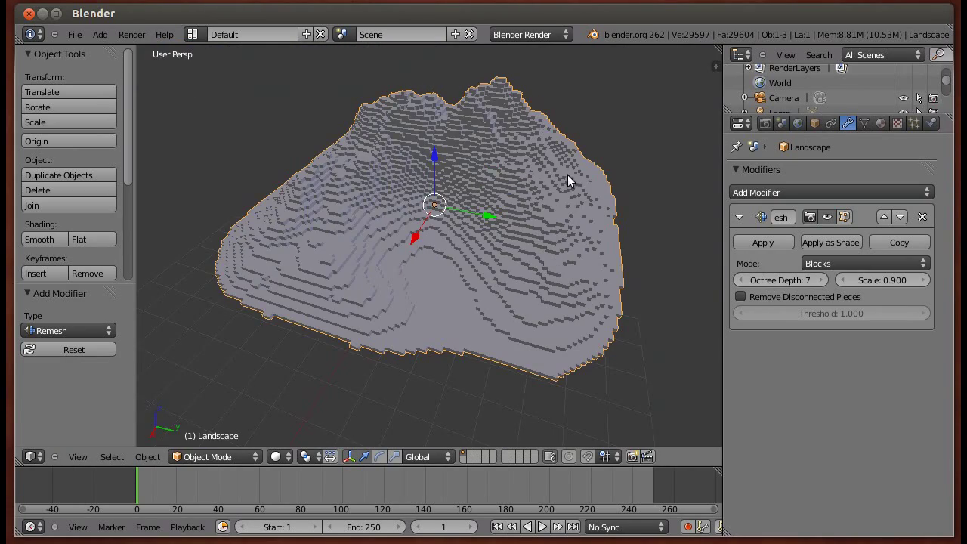
mouse_move(567, 175)
middle_mouse_down()
mouse_move(471, 194)
mouse_move(519, 198)
mouse_move(446, 174)
mouse_move(498, 229)
mouse_move(410, 209)
mouse_move(460, 161)
mouse_move(491, 222)
mouse_move(624, 161)
mouse_move(494, 173)
mouse_move(406, 195)
mouse_move(484, 260)
mouse_move(458, 259)
mouse_move(385, 208)
mouse_move(437, 203)
mouse_move(352, 234)
mouse_move(371, 227)
middle_mouse_up()
scroll(385, 208, "up", 5)
scroll(422, 212, "down", 4)
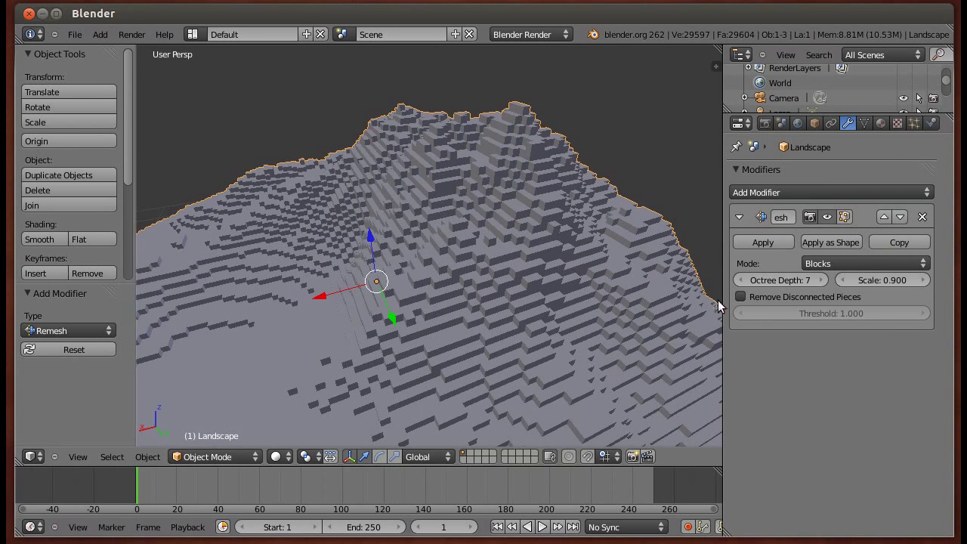
Step: Try Blocks remesh octree depths of 6, 5, then back up to 7
left_click(740, 280)
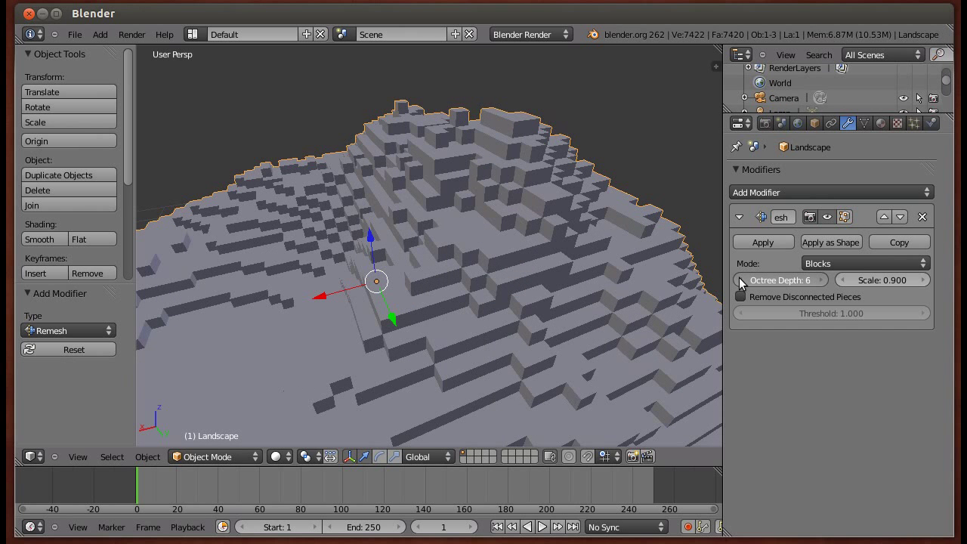
left_click(740, 281)
scroll(529, 265, "down", 5)
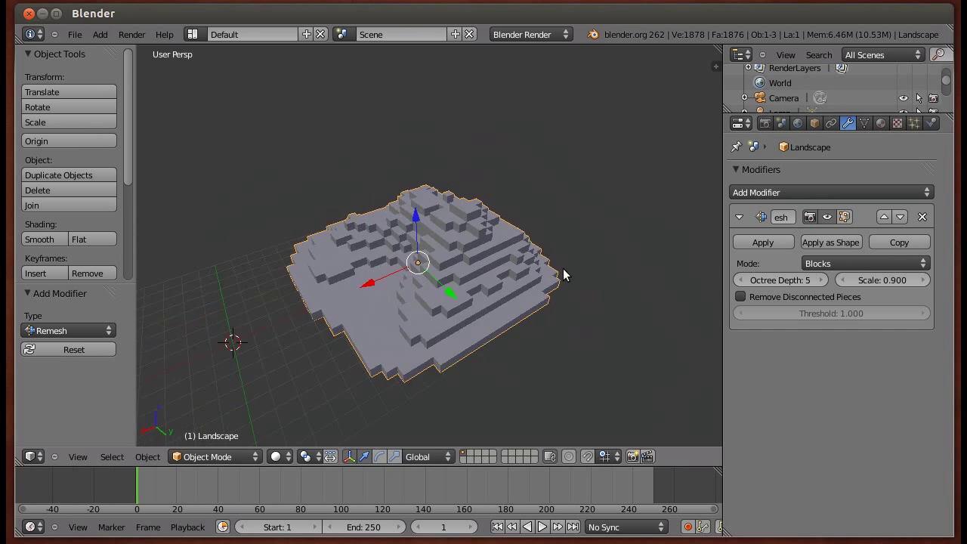
left_click(821, 281)
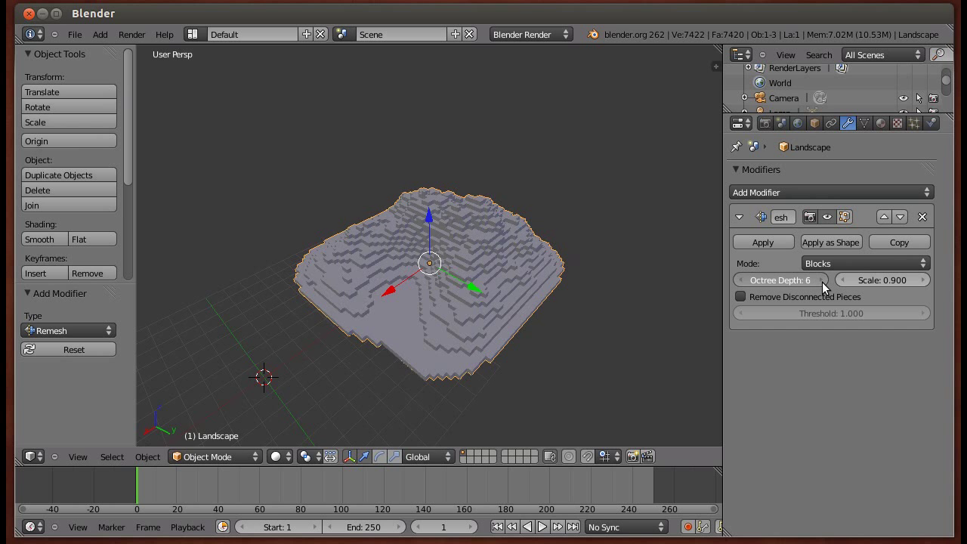
left_click(823, 281)
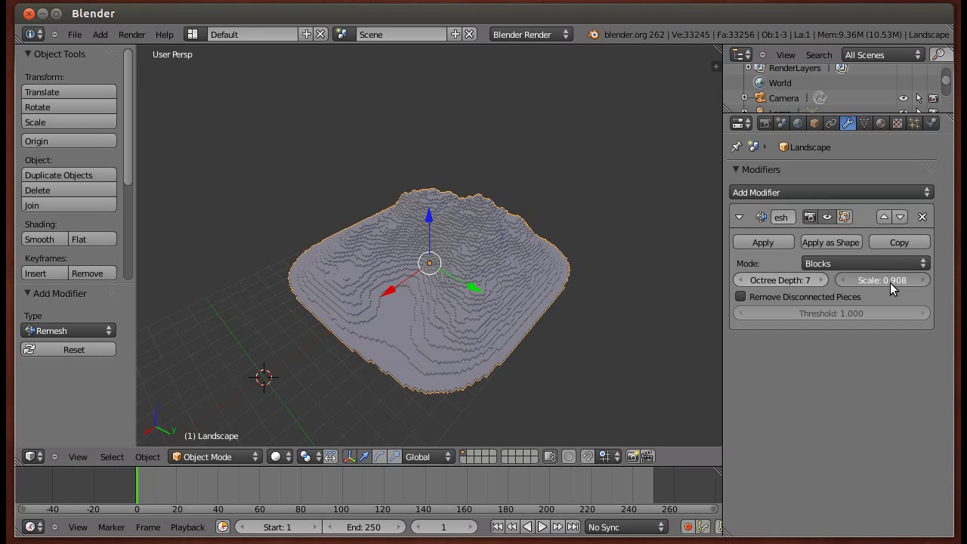
Step: Set the octree depth to 6 and the remesh scale to 0.900
left_click_drag(890, 283, 903, 283)
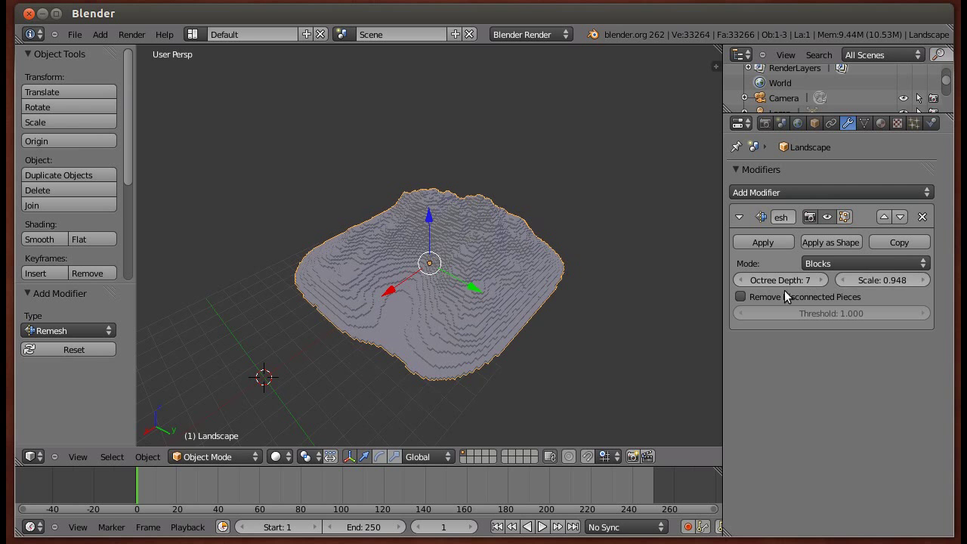
left_click(743, 280)
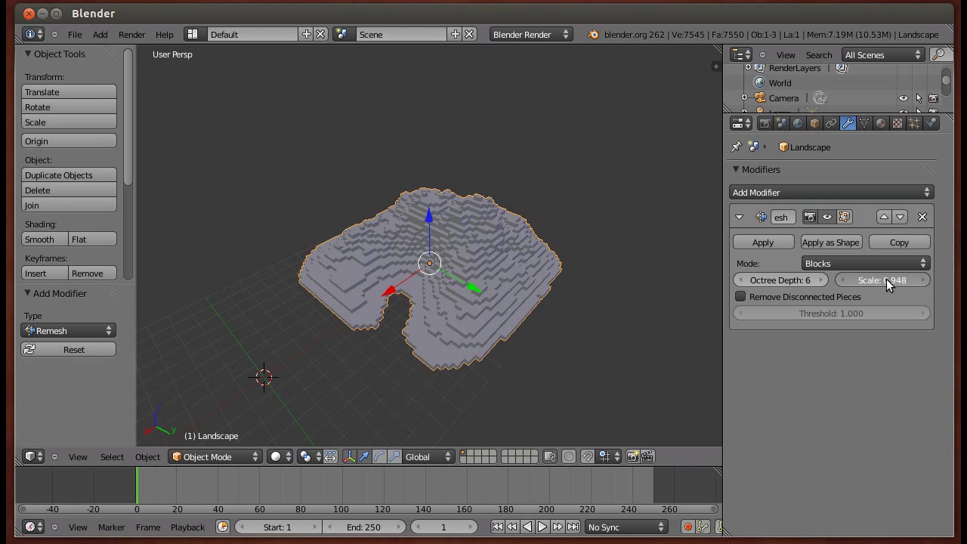
left_click_drag(903, 280, 839, 280)
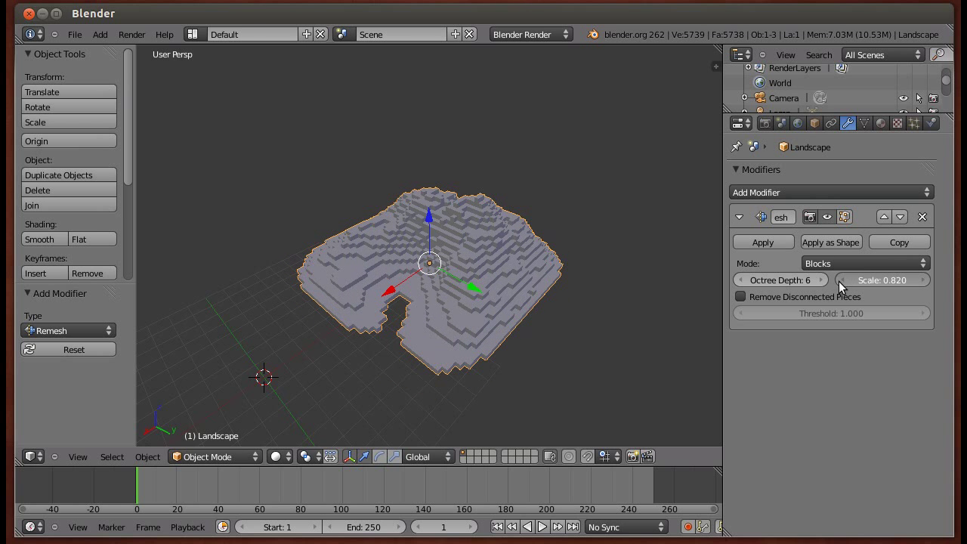
left_click_drag(839, 280, 836, 279)
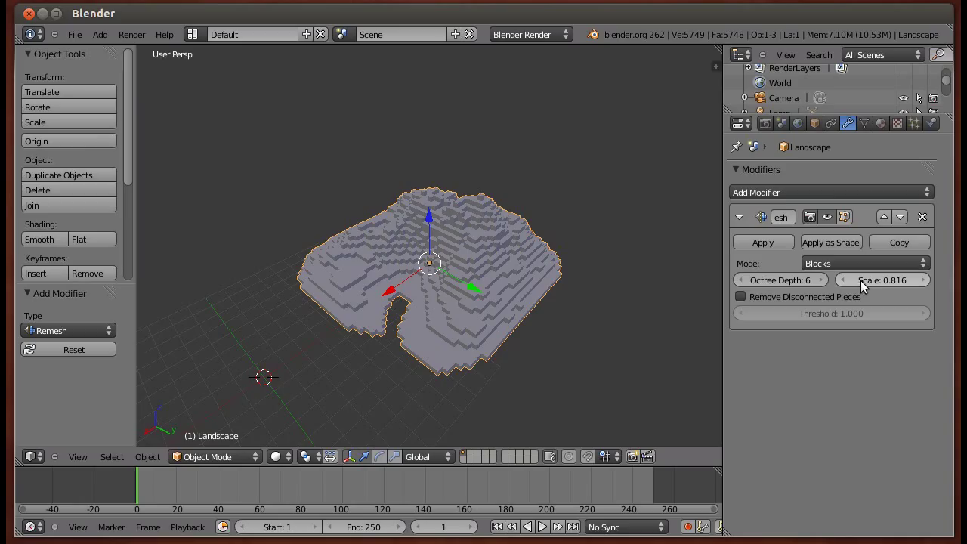
left_click(864, 281)
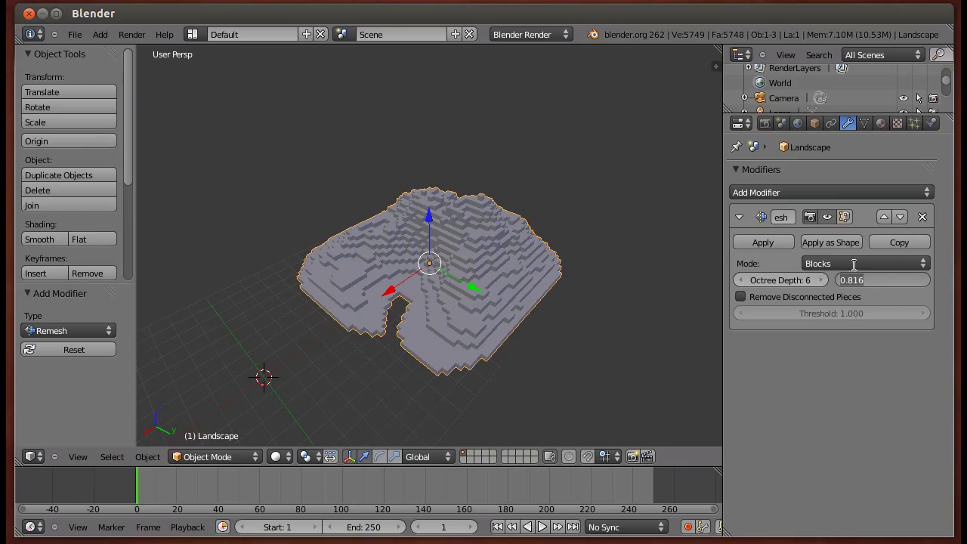
type("0.9")
key("Return")
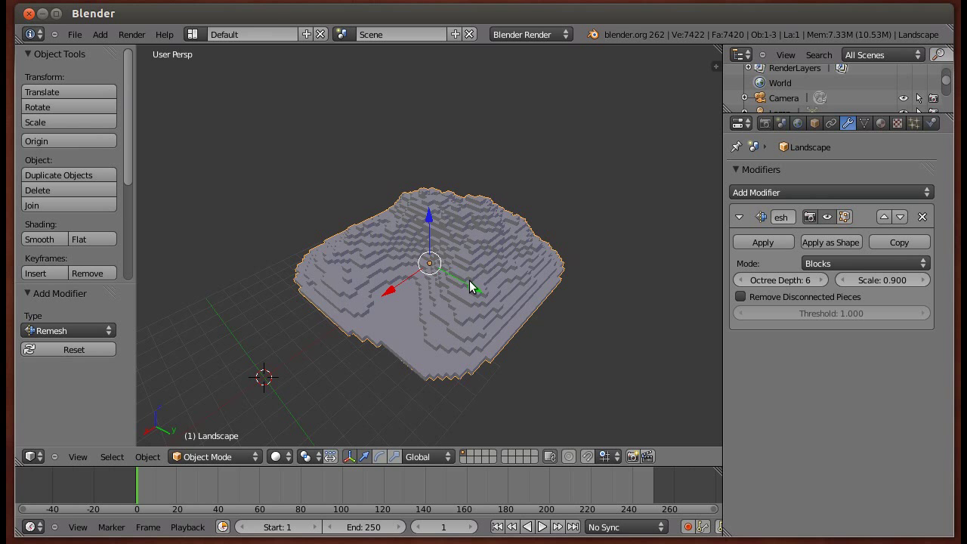
mouse_move(470, 309)
middle_mouse_down()
mouse_move(597, 306)
mouse_move(441, 275)
middle_mouse_up()
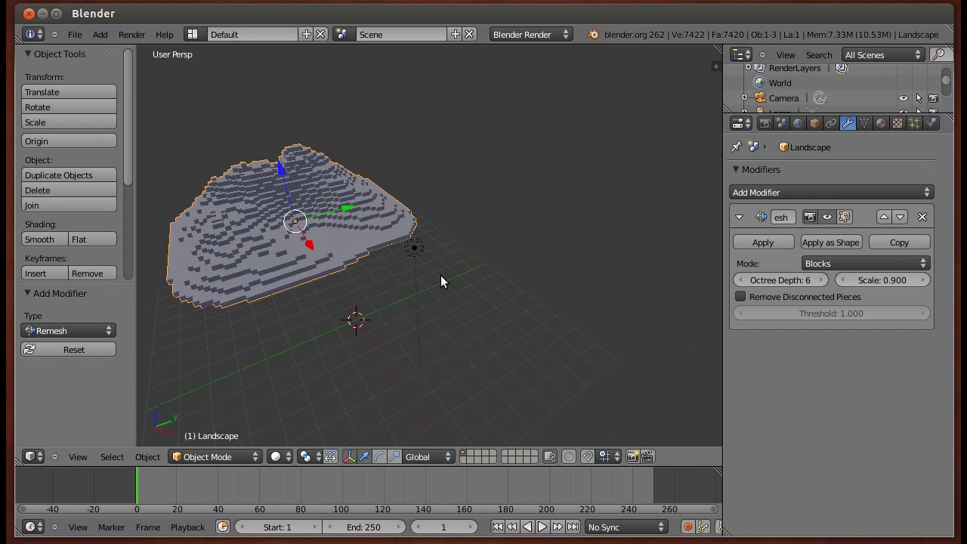
Step: Delete the Landscape, add a Text object at the origin, and view it from the top
key("x")
left_click(440, 275)
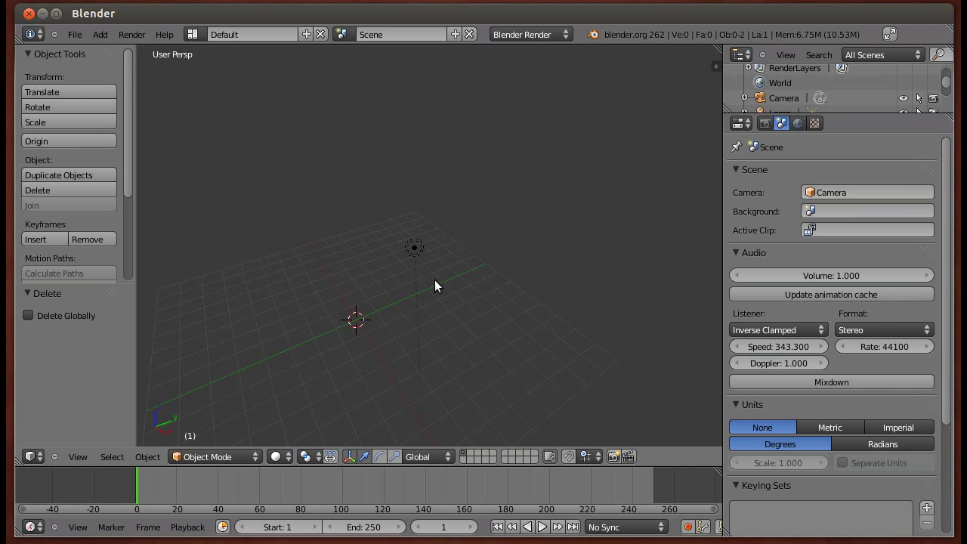
key("shift+a")
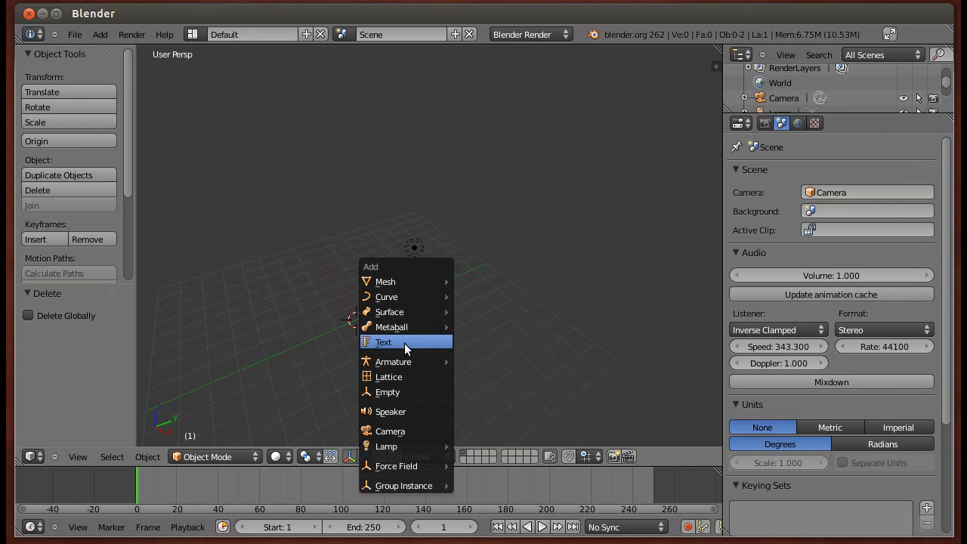
left_click(404, 343)
mouse_move(459, 360)
middle_mouse_down()
mouse_move(572, 350)
mouse_move(501, 345)
mouse_move(444, 281)
middle_mouse_up()
key("KP_7")
scroll(446, 283, "up", 10)
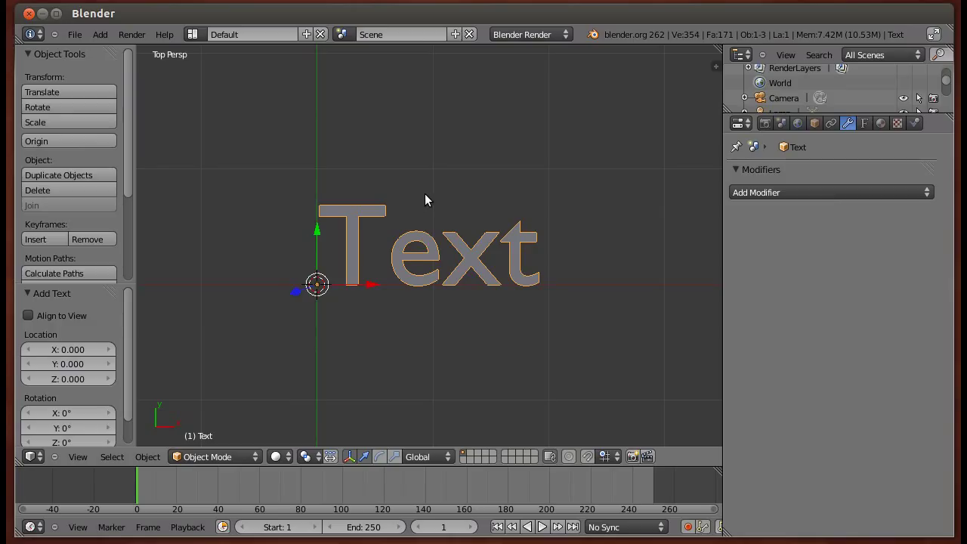
Step: Change the text to 'Pierrotmovie' and convert it to a mesh with Alt+C
scroll(425, 199, "down", 3)
key("Tab")
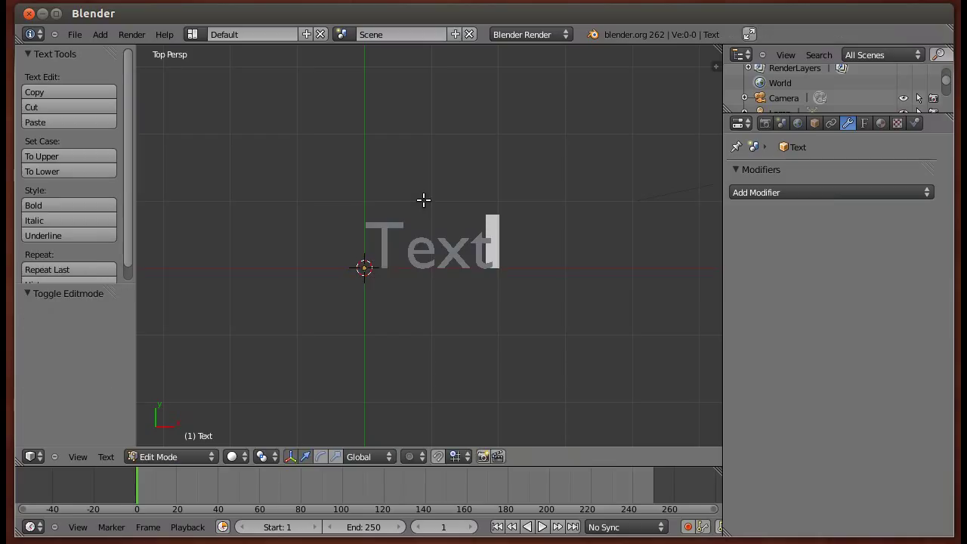
key("BackSpace")
key("BackSpace")
key("BackSpace")
key("BackSpace")
type("Pi")
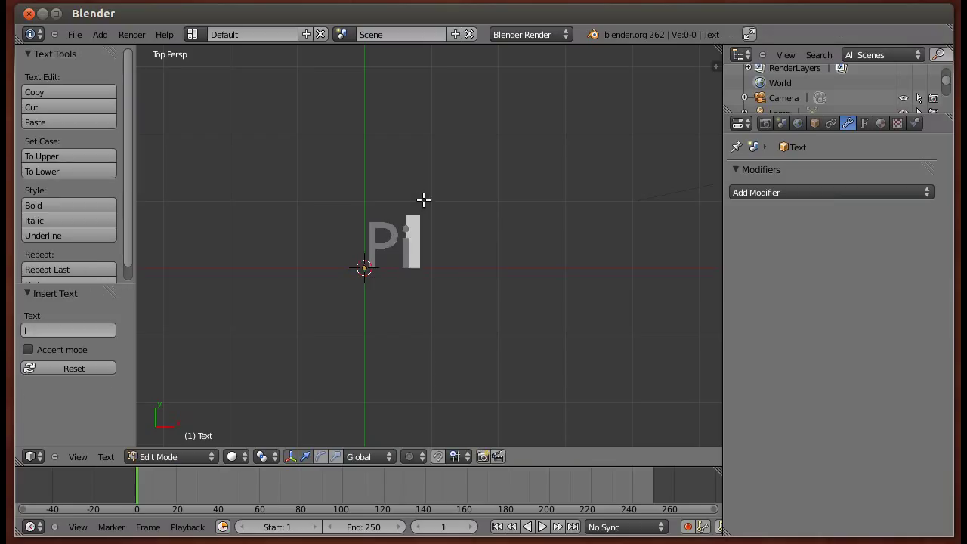
type("errotm")
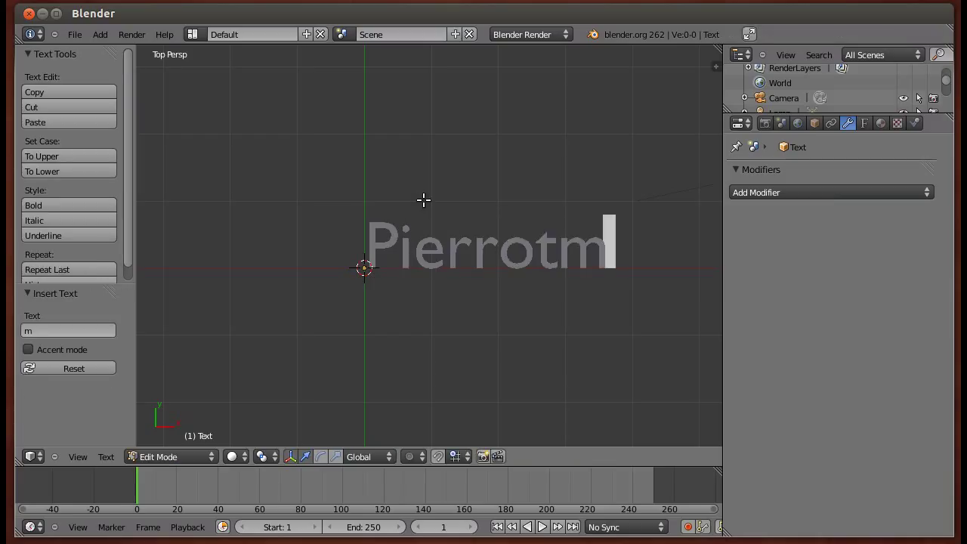
type("ovie")
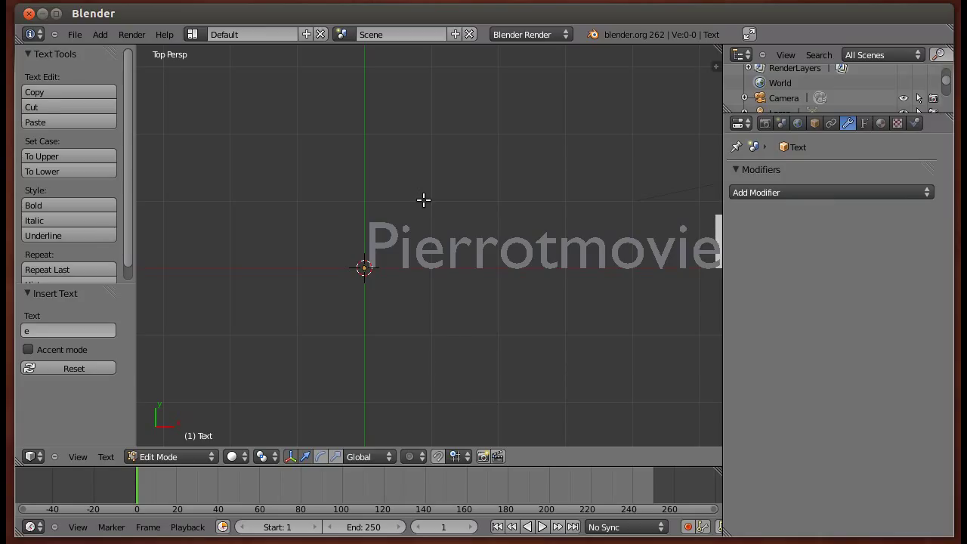
key("Tab")
key("KP_Decimal")
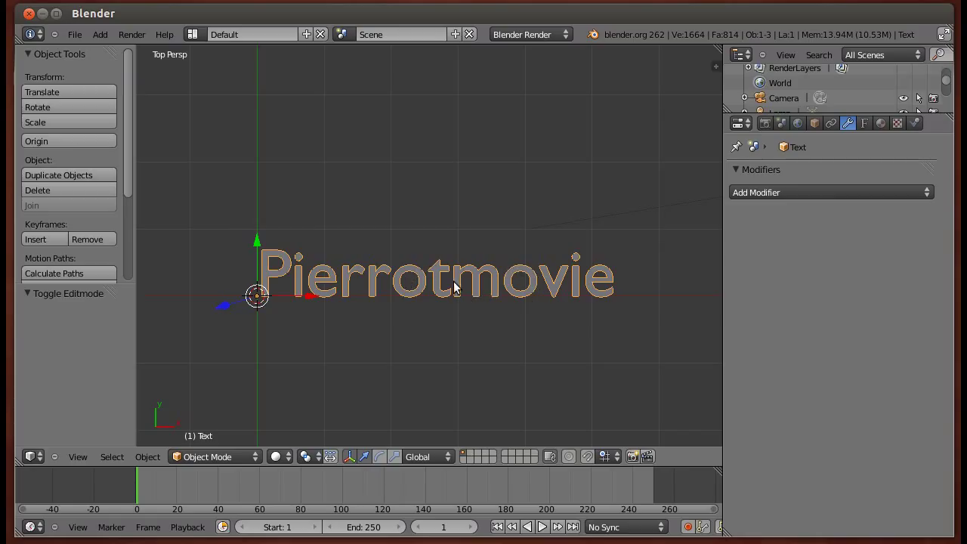
key("alt+c")
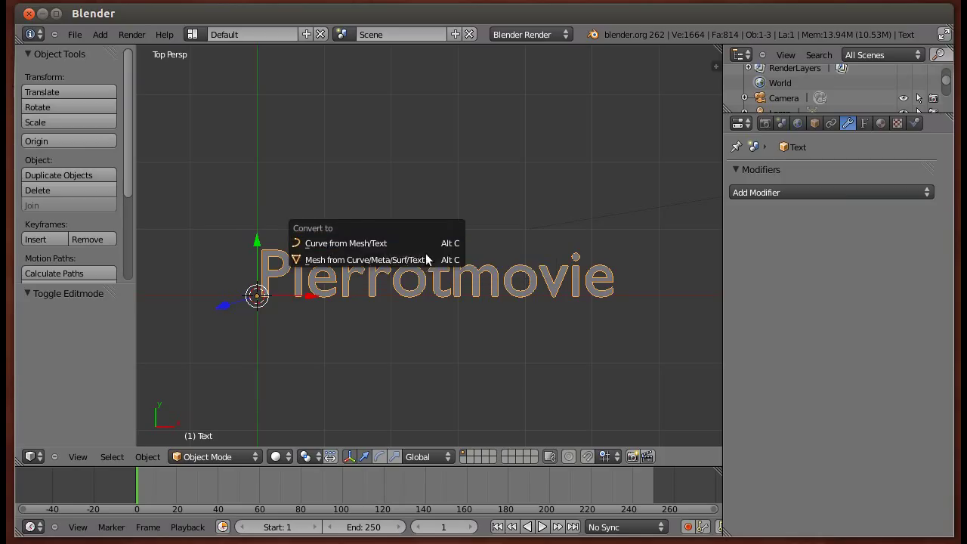
left_click(426, 259)
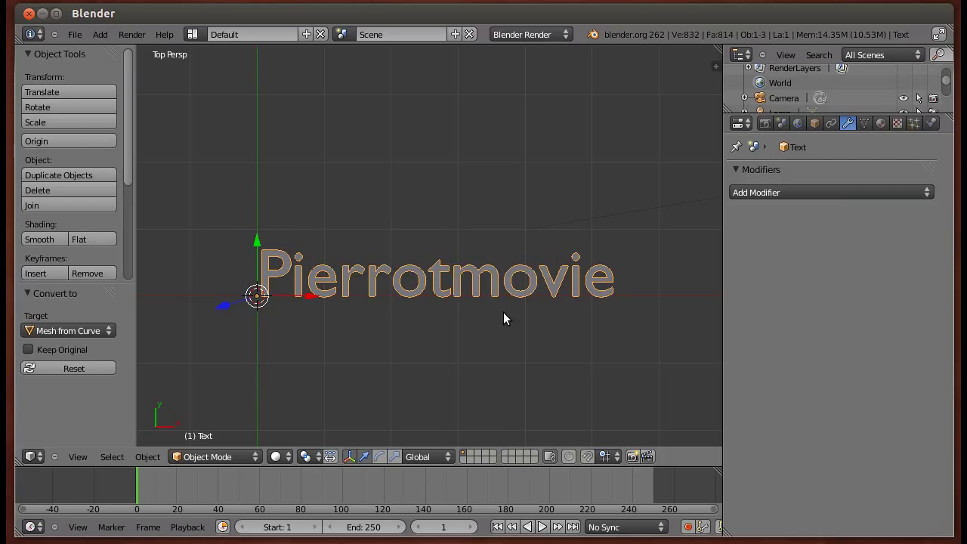
Step: Enter Edit Mode and pan along the Pierrotmovie word to inspect its triangulated letters
key("Tab")
scroll(397, 298, "up", 3)
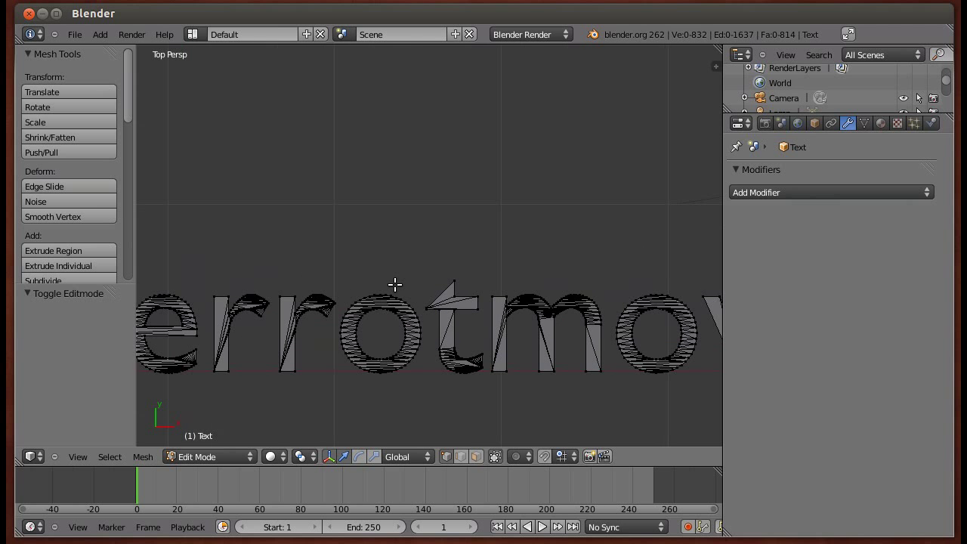
mouse_move(394, 285)
middle_mouse_down("shift")
mouse_move(630, 241)
mouse_move(337, 296)
middle_mouse_up("shift")
middle_click_drag(536, 308, 414, 317, "shift")
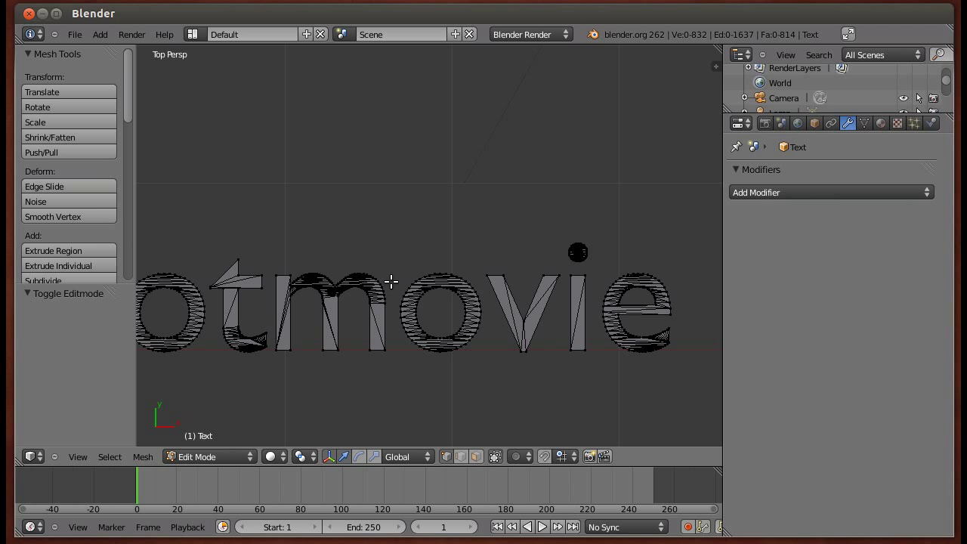
mouse_move(389, 277)
middle_mouse_down("shift")
mouse_move(505, 267)
mouse_move(546, 278)
mouse_move(511, 302)
middle_mouse_up("shift")
scroll(546, 279, "down", 1)
scroll(370, 296, "up", 5)
scroll(370, 295, "down", 2)
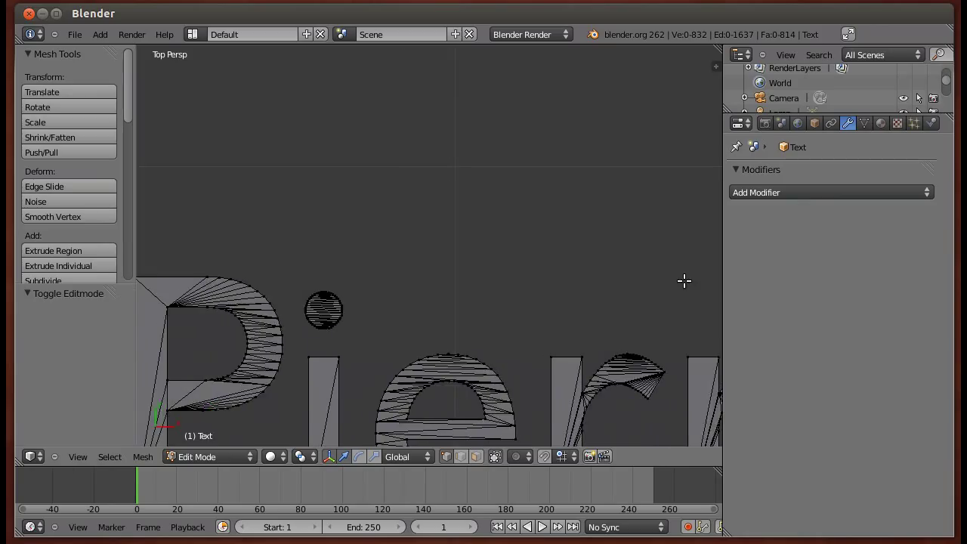
scroll(383, 333, "up", 3)
scroll(362, 332, "up", 3)
Step: Zoom in on the dot of the i, then frame the whole word again
middle_click_drag(388, 318, 576, 272, "shift")
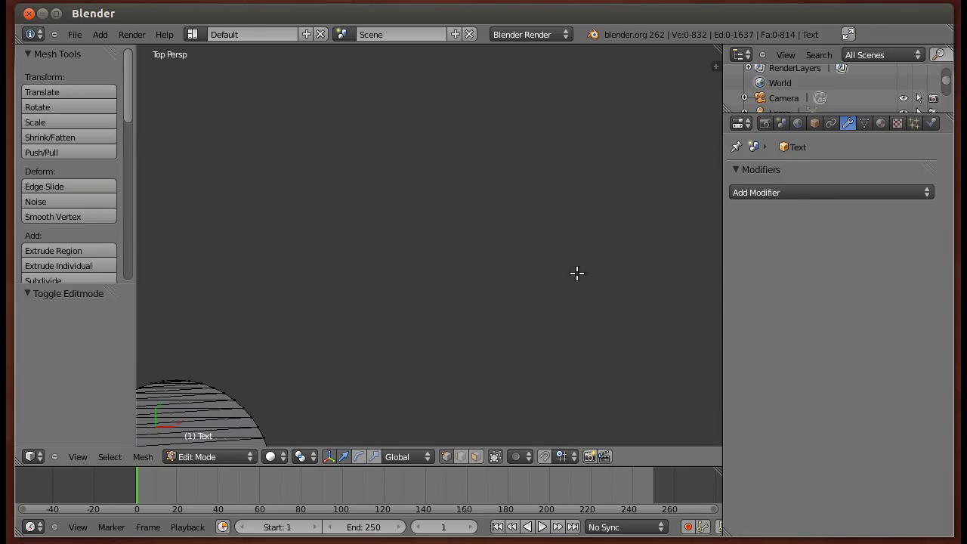
scroll(456, 328, "down", 2)
middle_click_drag(456, 328, 529, 290, "shift")
scroll(511, 320, "up", 3)
scroll(510, 319, "down", 4)
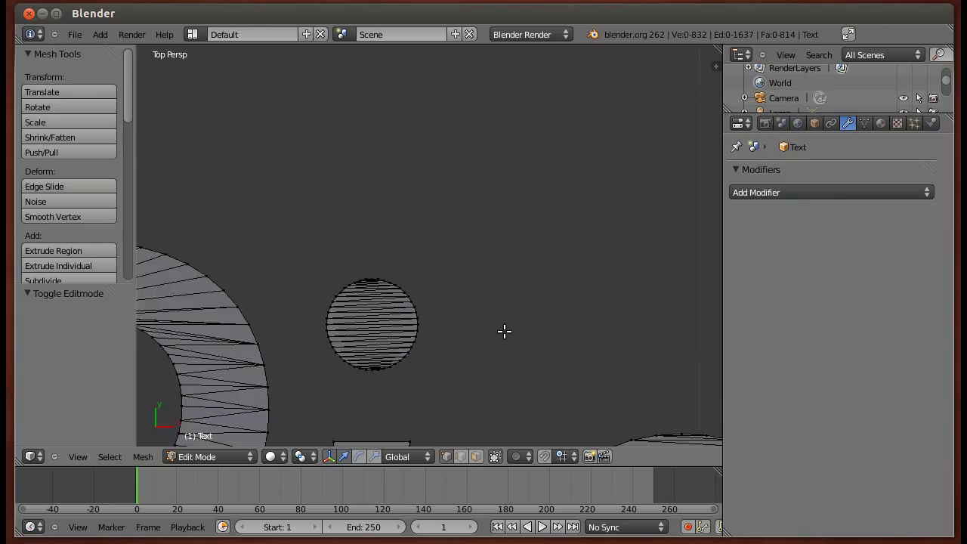
scroll(503, 330, "down", 6)
middle_click_drag(529, 328, 339, 318, "shift")
scroll(410, 299, "down", 2)
middle_click_drag(410, 299, 384, 328, "shift")
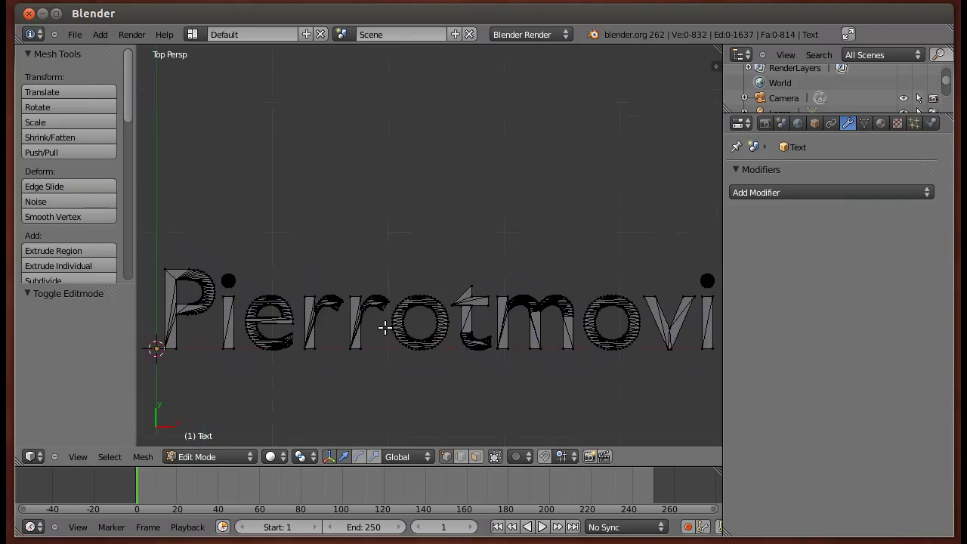
scroll(396, 326, "down", 2)
Step: In Object Mode, add a Remesh modifier to the text and raise octree depth to 7
key("Tab")
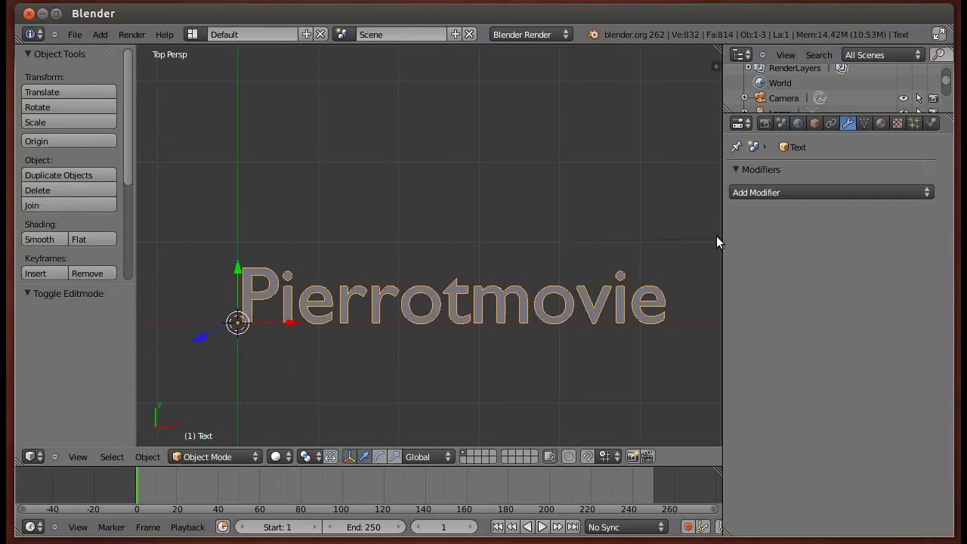
middle_click_drag(600, 198, 574, 218, "shift")
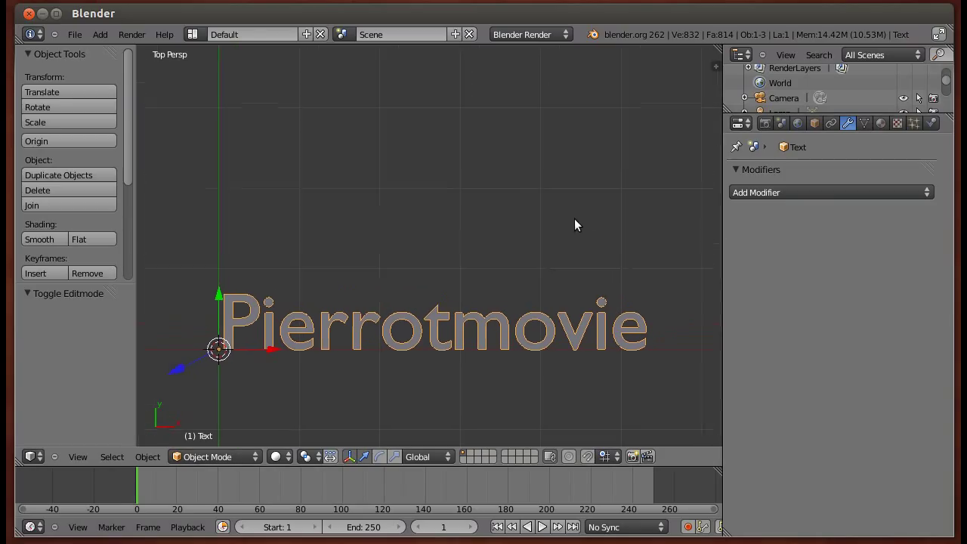
left_click(767, 196)
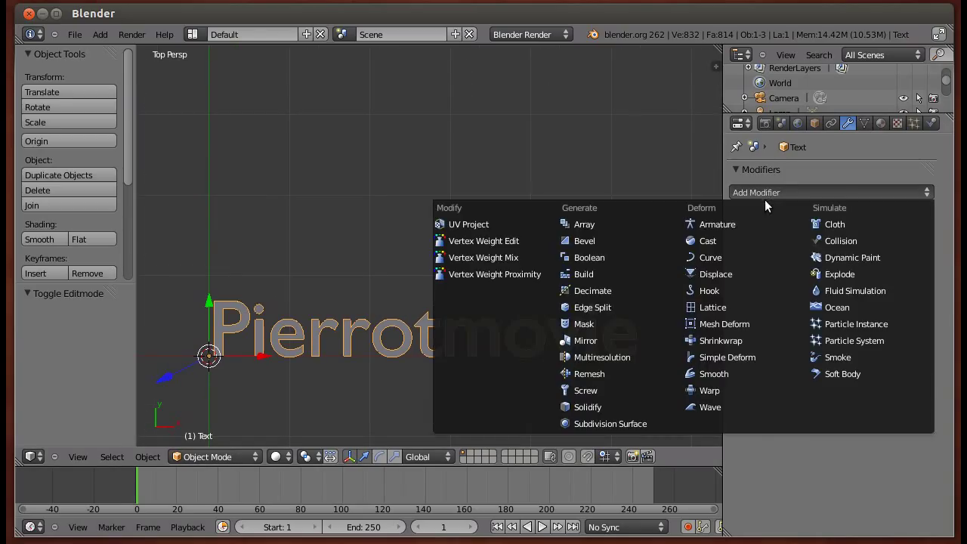
left_click(617, 372)
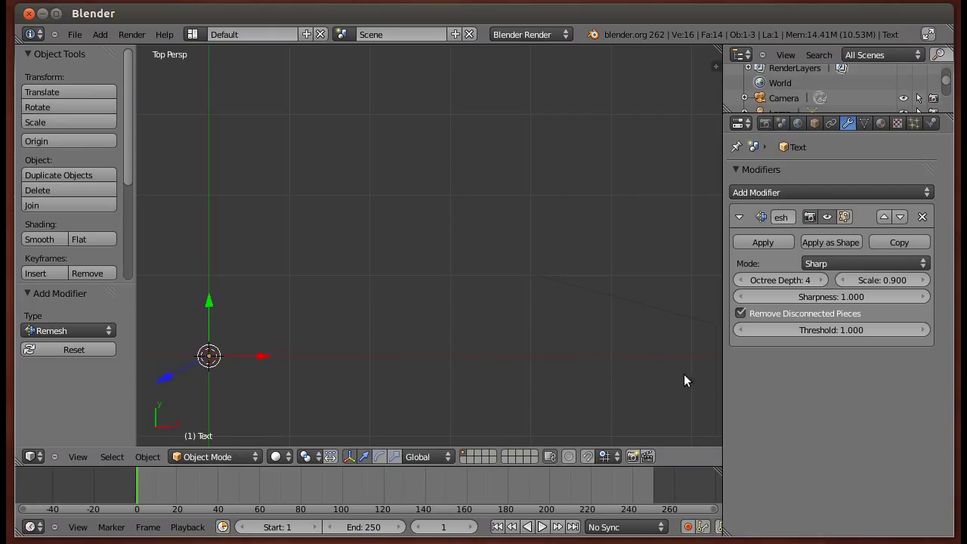
left_click(824, 281)
left_click(824, 281)
left_click(824, 280)
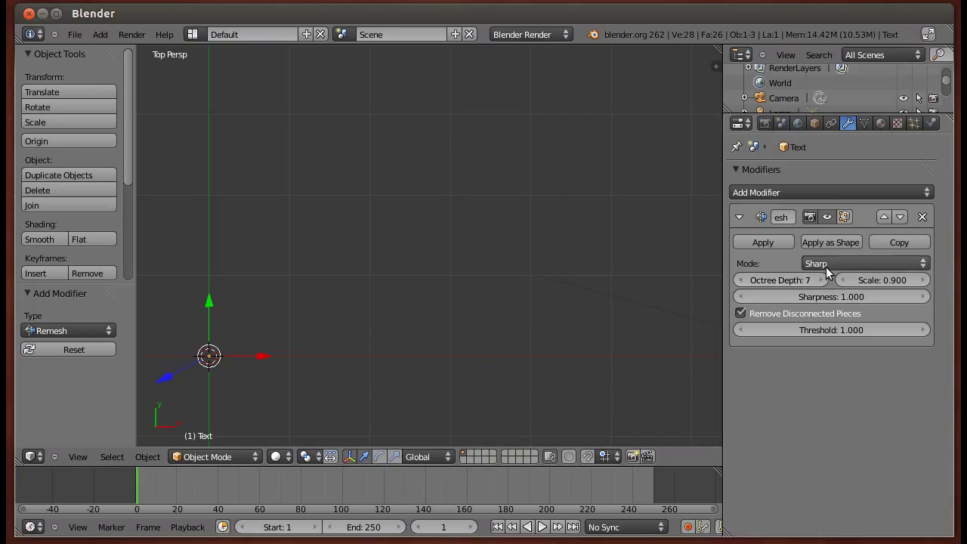
Step: Toggle Remove Disconnected Pieces, lower its threshold, switch to Smooth mode, then delete the modifier
left_click(827, 271)
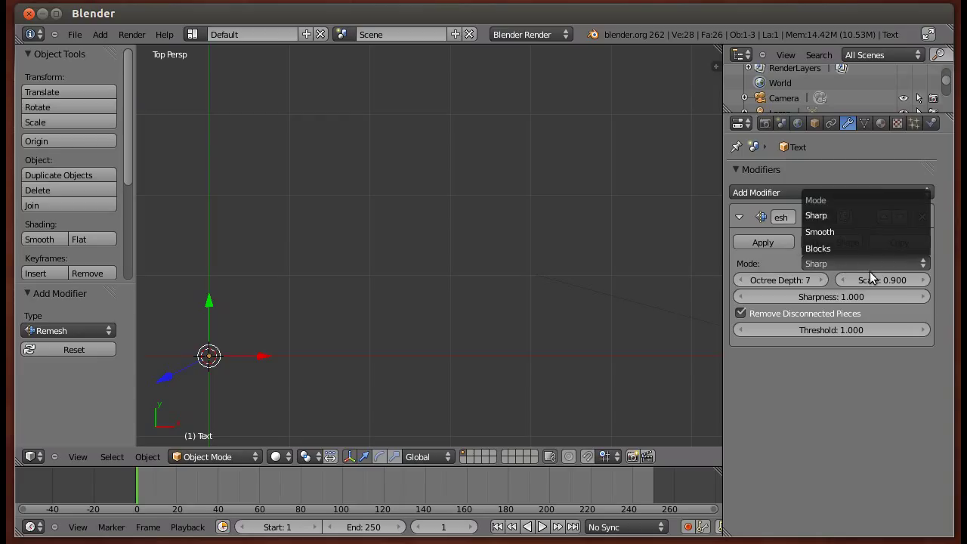
mouse_move(532, 352)
middle_mouse_down("shift")
mouse_move(544, 333)
mouse_move(583, 334)
middle_mouse_up("shift")
left_click(741, 313)
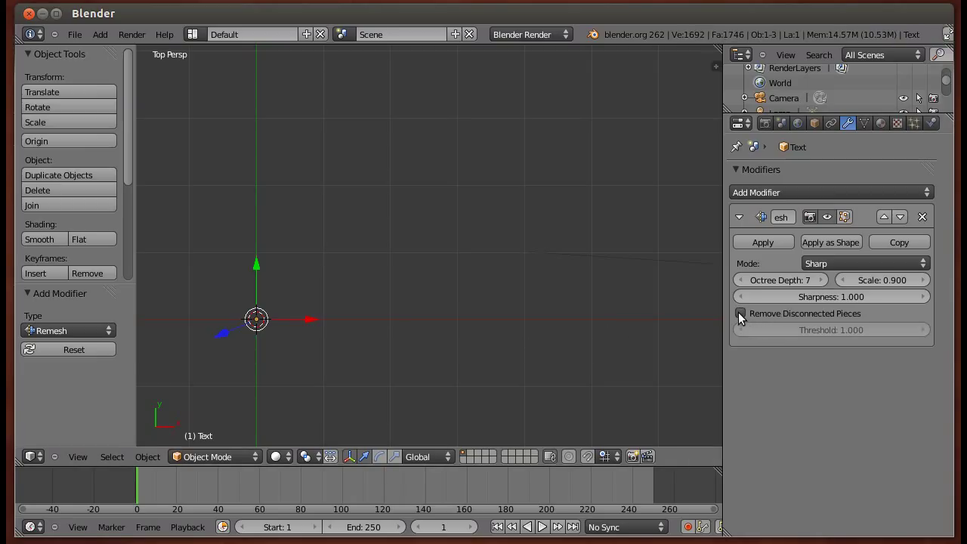
scroll(563, 286, "down", 4)
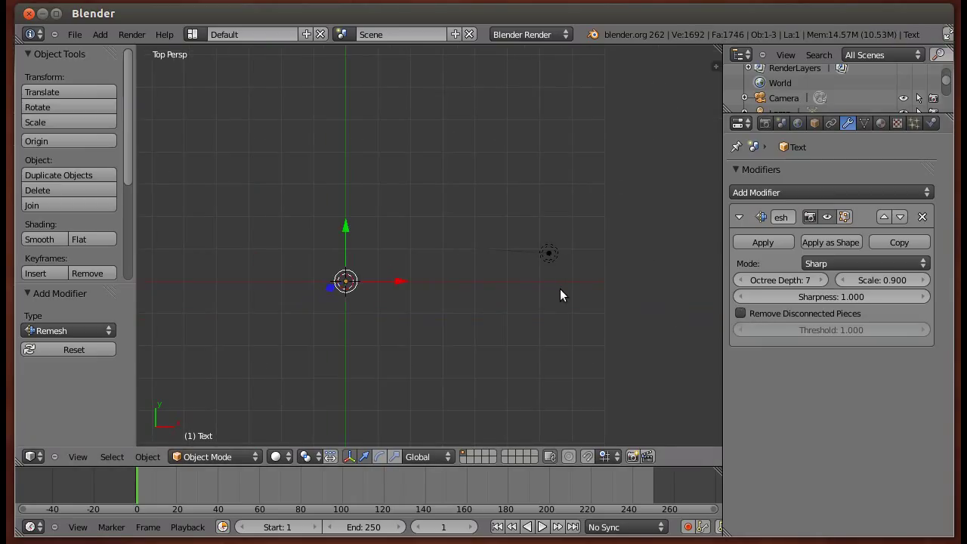
mouse_move(562, 290)
middle_mouse_down()
mouse_move(499, 288)
mouse_move(638, 259)
middle_mouse_up()
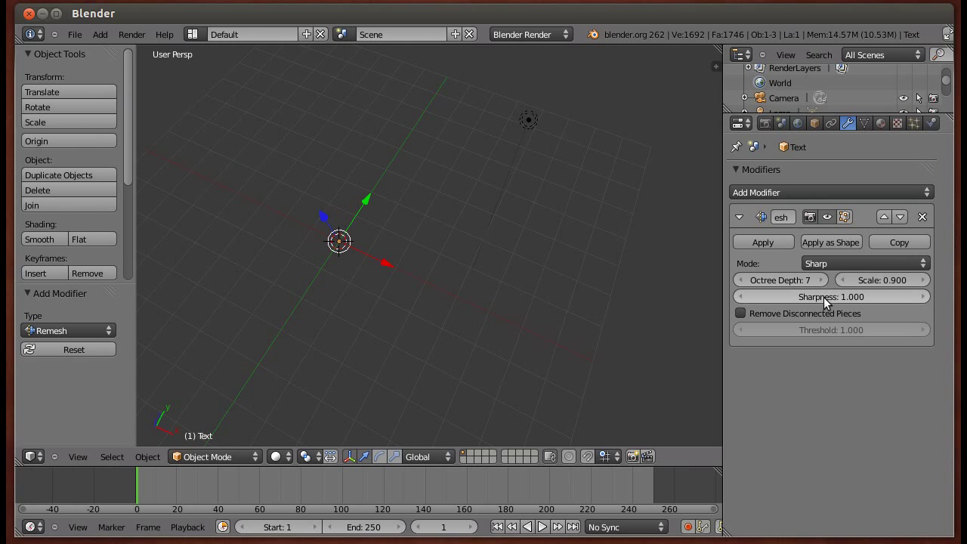
left_click(741, 314)
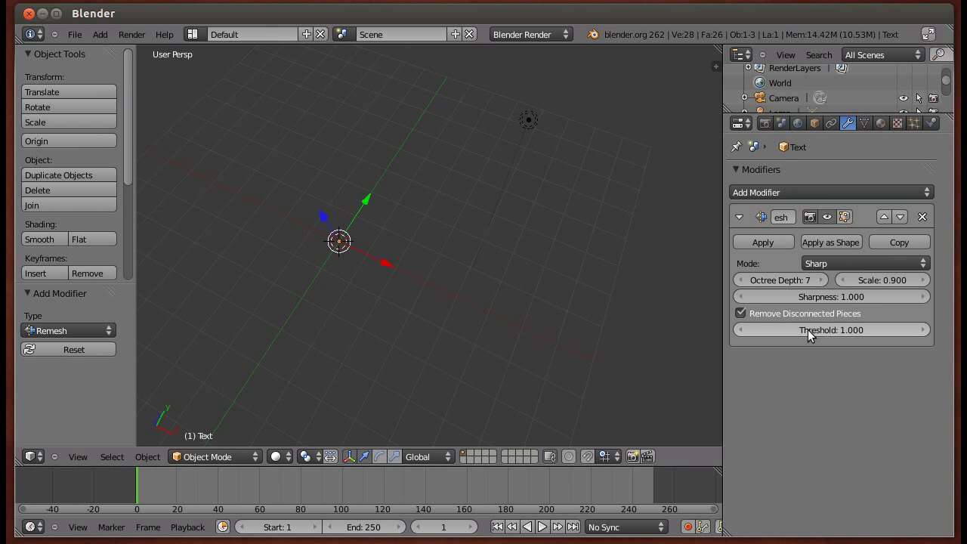
left_click_drag(807, 330, 762, 330)
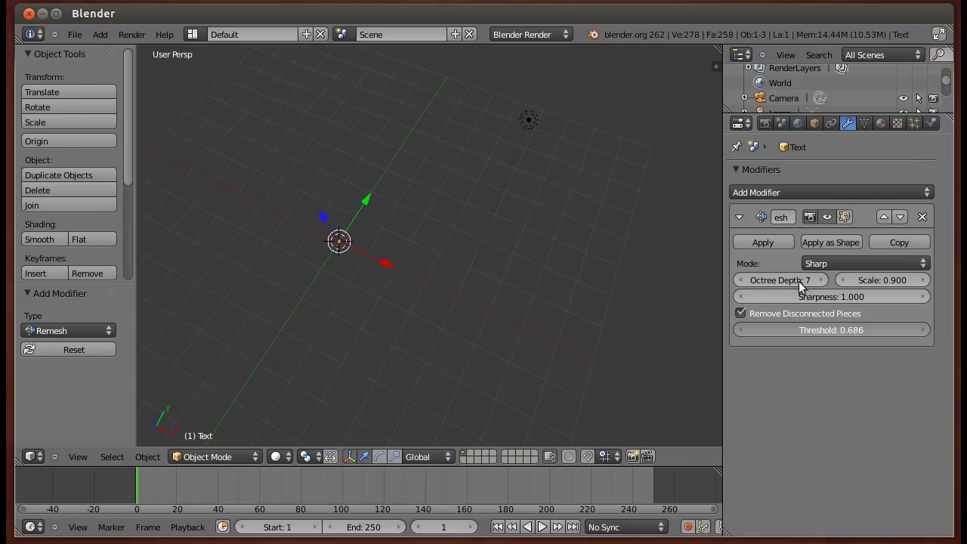
left_click(812, 263)
left_click(814, 236)
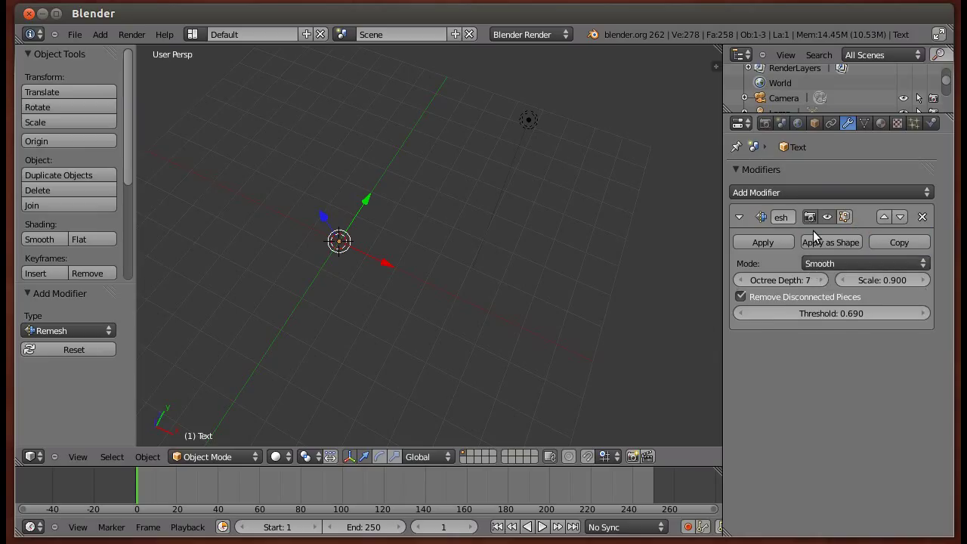
left_click(923, 217)
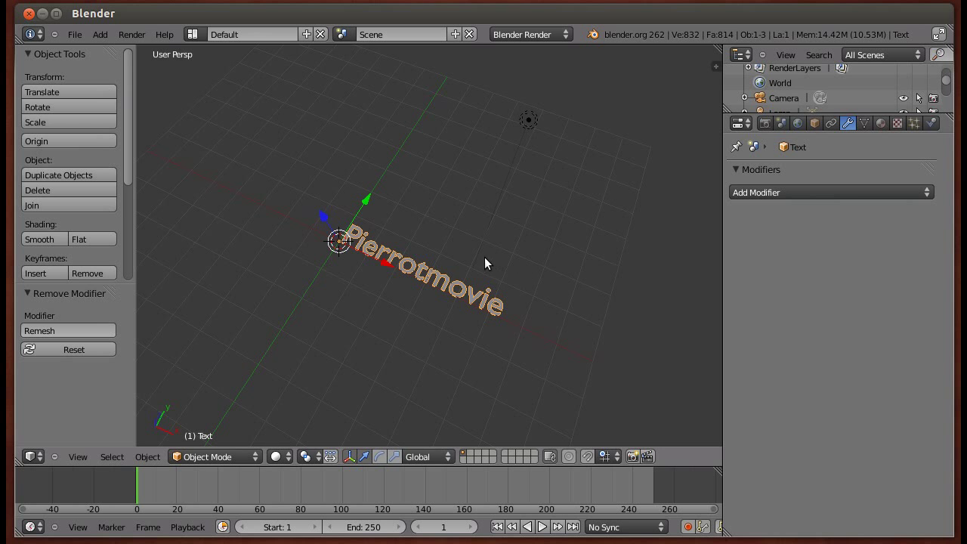
Step: Undo back to the plain Pierrotmovie text without the Remesh modifier
mouse_move(401, 292)
middle_mouse_down()
mouse_move(464, 338)
mouse_move(436, 229)
middle_mouse_up()
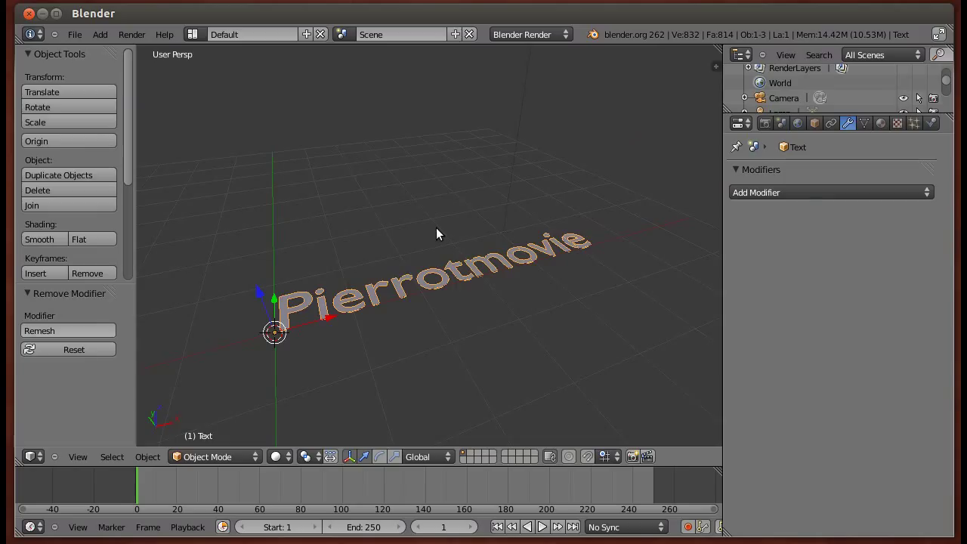
key("ctrl+z")
key("ctrl+z")
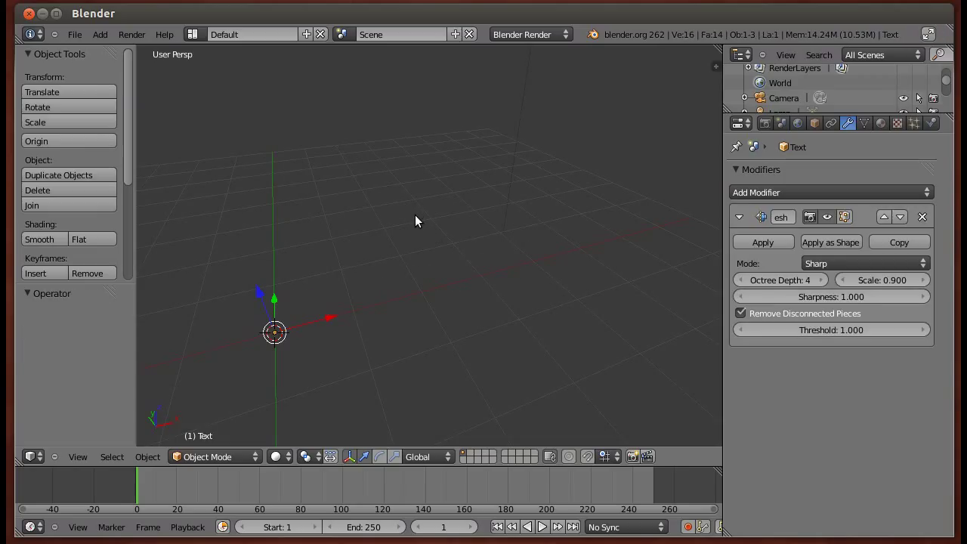
key("ctrl+z")
key("ctrl+z")
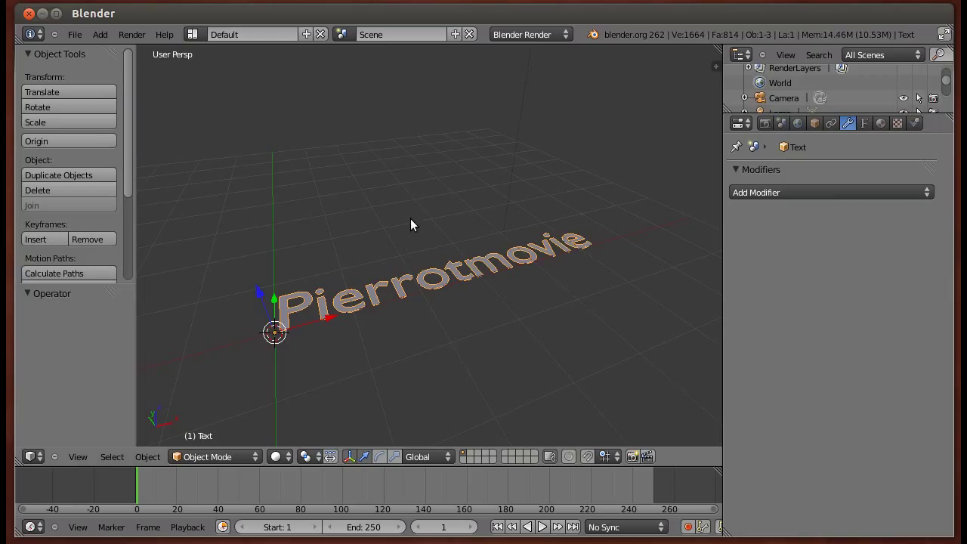
Step: Set the text's Geometry Extrude depth to 0.1 in the Font data settings
left_click(865, 124)
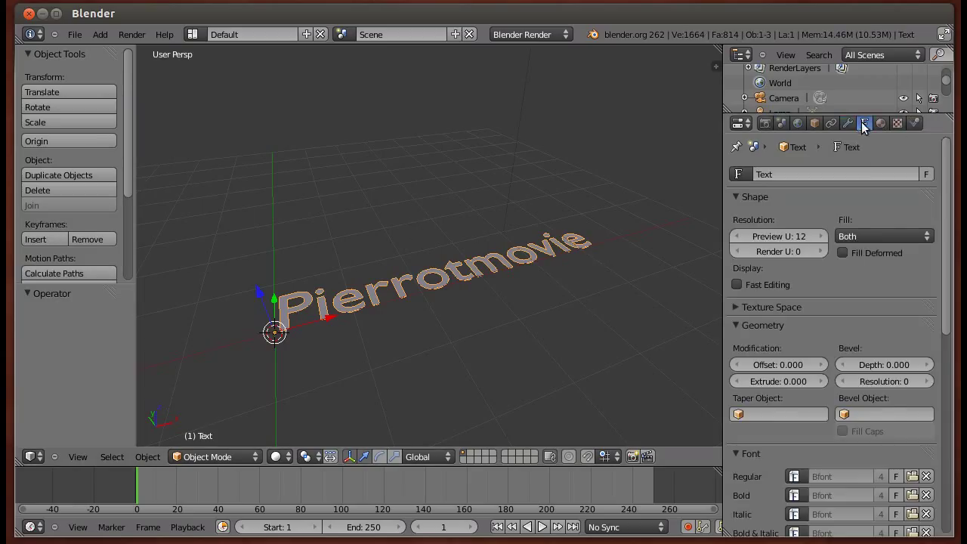
left_click_drag(822, 320, 800, 326)
left_click(799, 325)
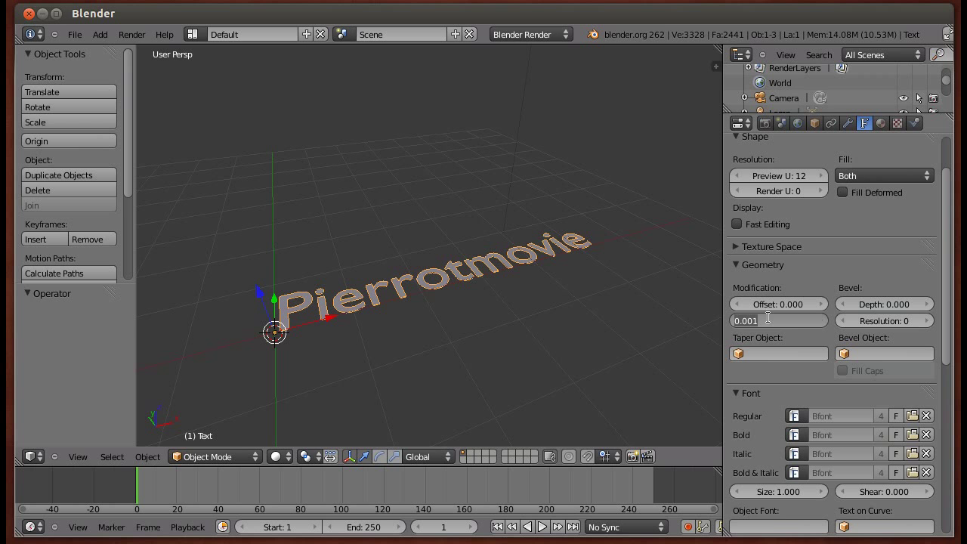
type("0.1")
key("Return")
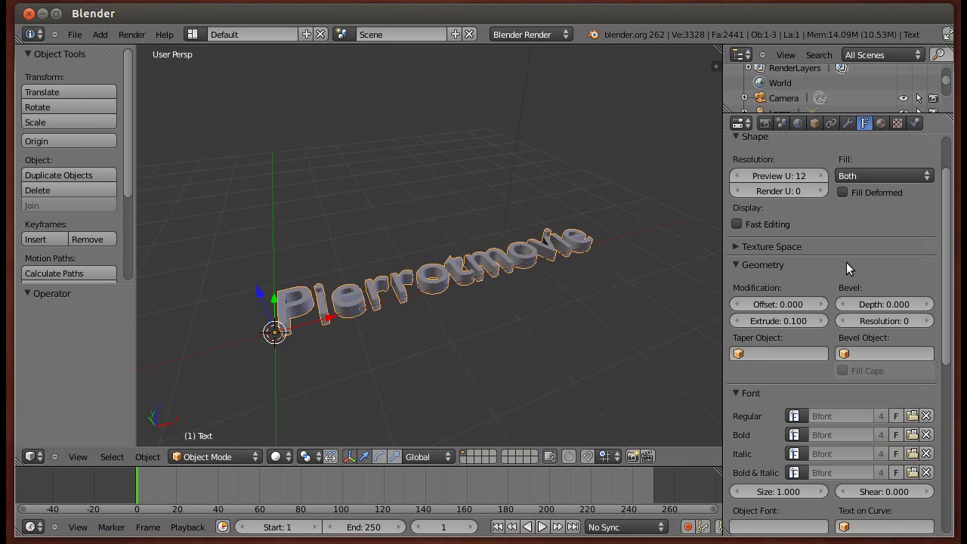
middle_click_drag(393, 250, 425, 245)
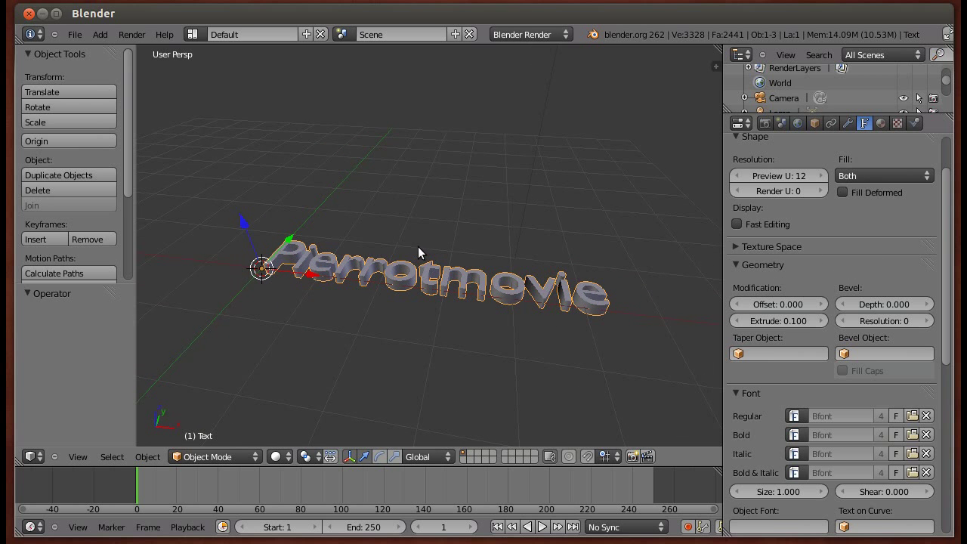
key("alt+c")
Step: Convert the extruded text to a mesh and add a Remesh modifier at octree depth 7
left_click(417, 248)
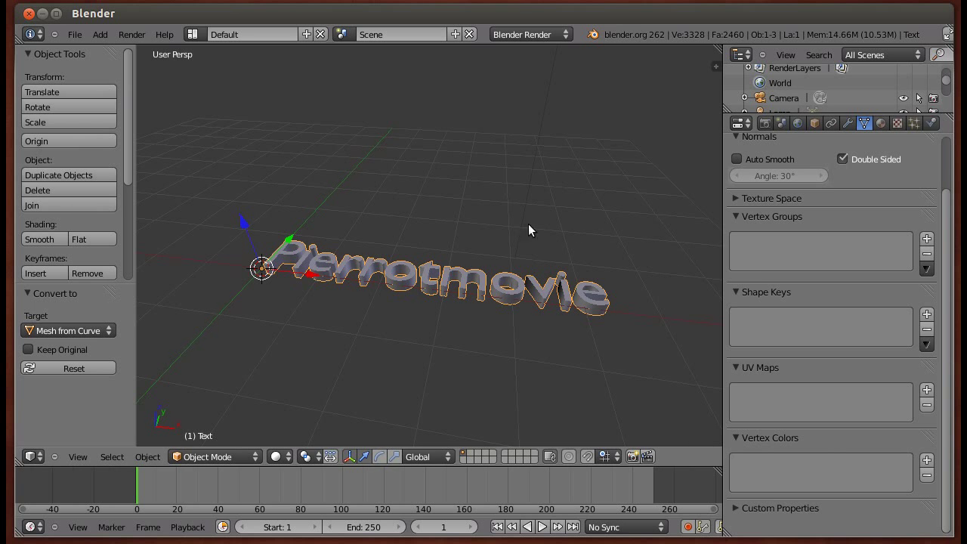
key("Tab")
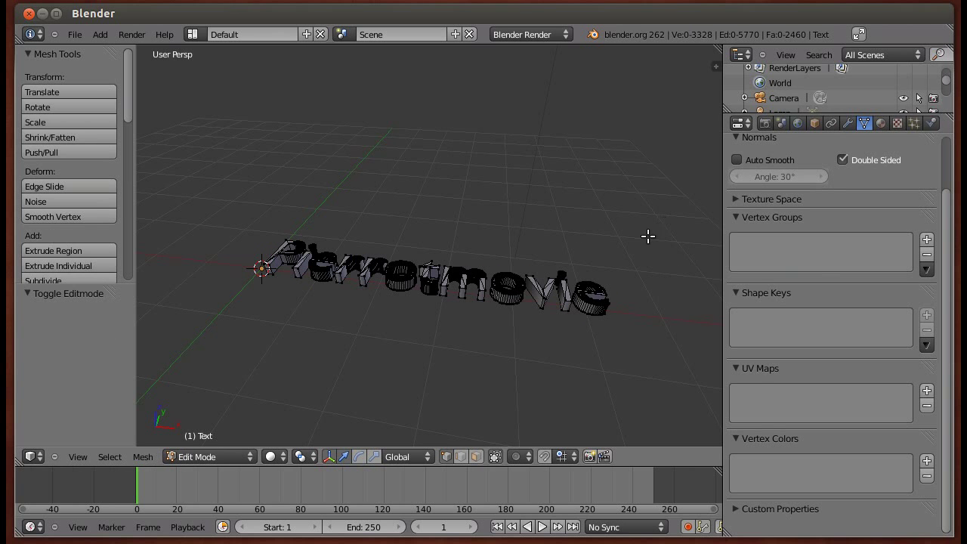
key("Tab")
left_click(847, 123)
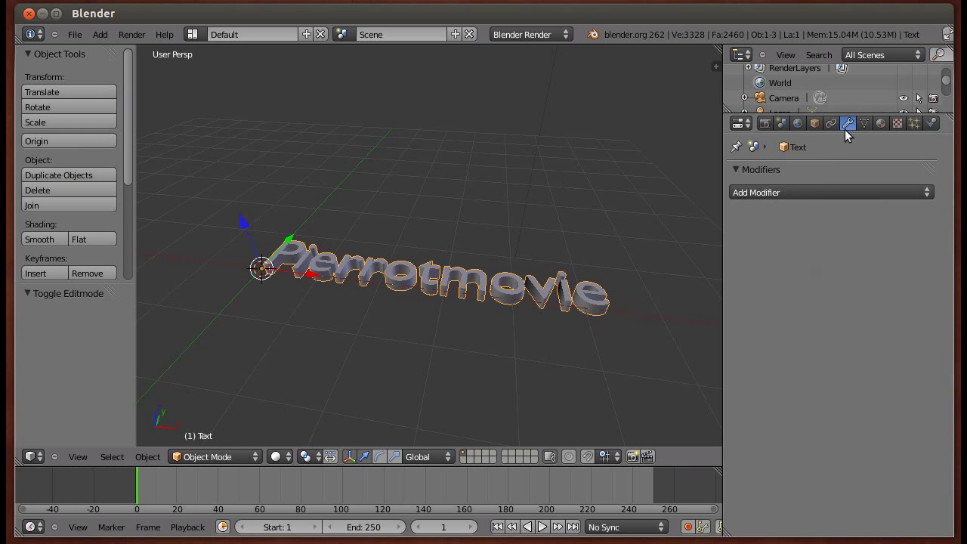
left_click(797, 194)
left_click(630, 372)
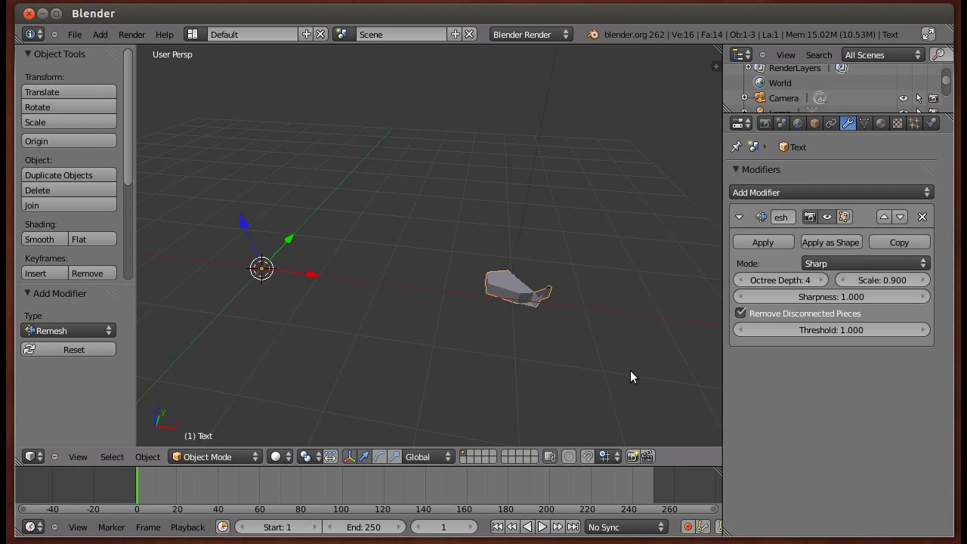
left_click(819, 281)
left_click(820, 280)
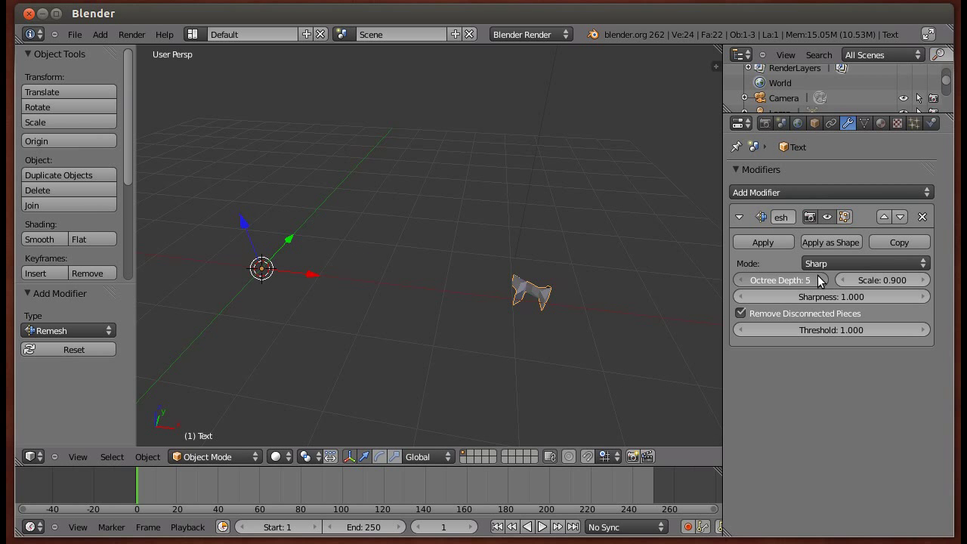
left_click(819, 281)
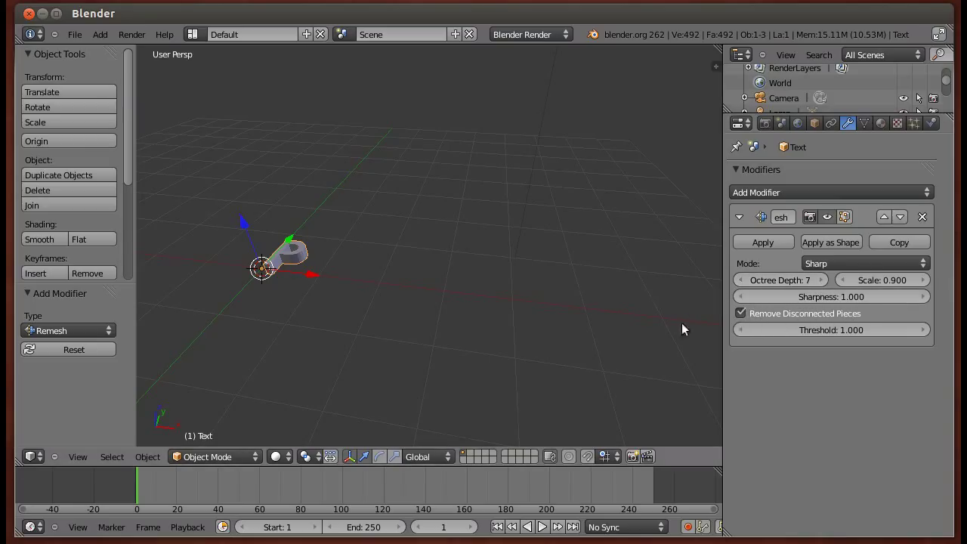
Step: Turn off Remove Disconnected Pieces, raise octree depth to 8, and apply the Remesh
mouse_move(448, 254)
middle_mouse_down()
mouse_move(475, 287)
mouse_move(453, 311)
middle_mouse_up()
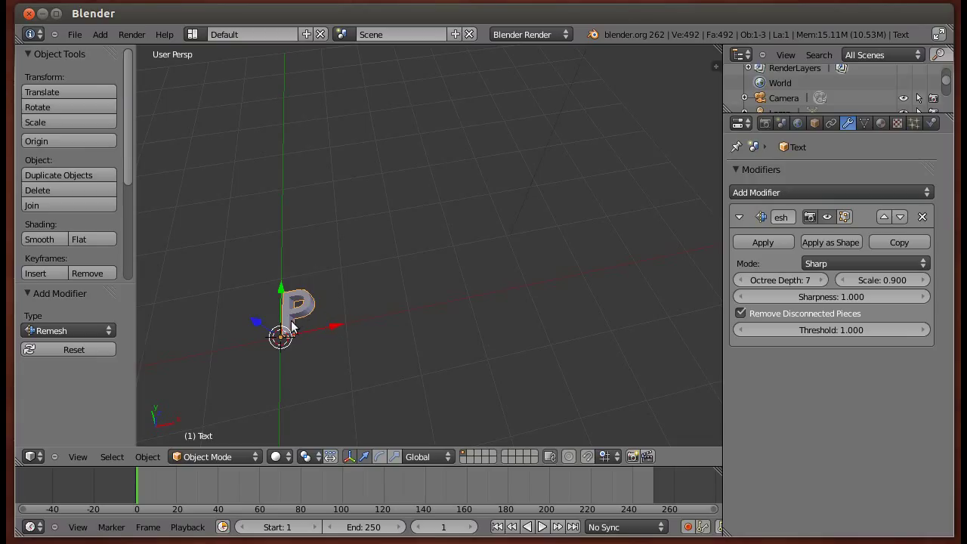
left_click(742, 313)
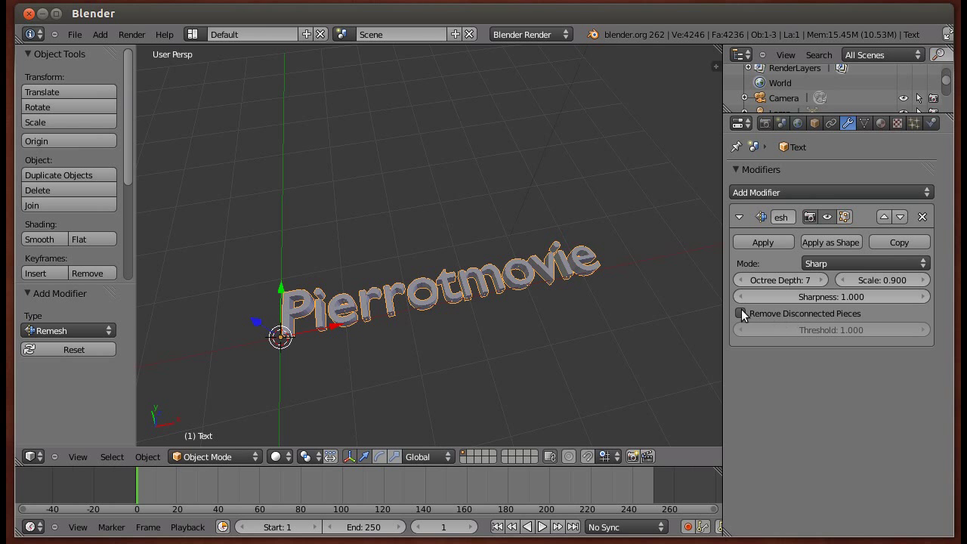
scroll(442, 306, "up", 4)
scroll(443, 307, "up", 2)
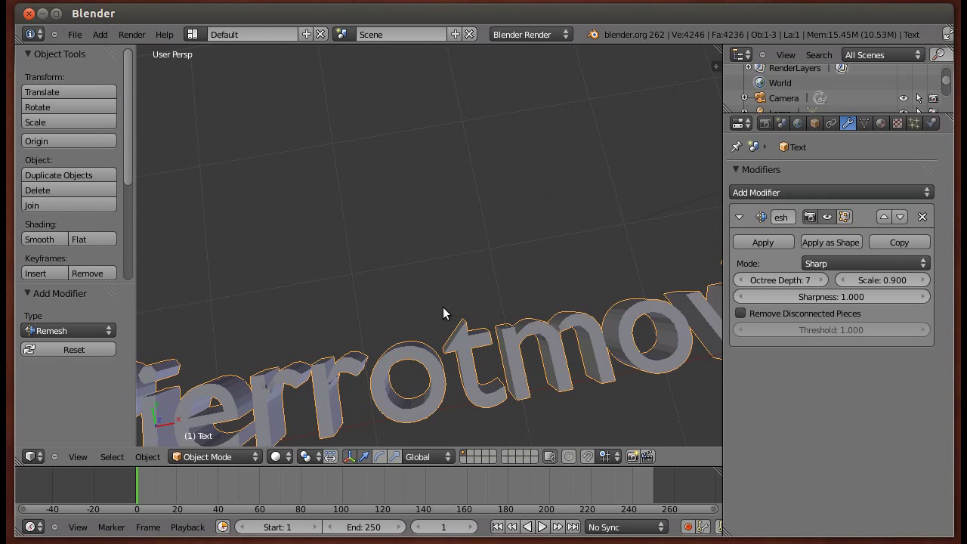
mouse_move(443, 307)
middle_mouse_down()
mouse_move(492, 311)
mouse_move(483, 287)
mouse_move(526, 249)
middle_mouse_up()
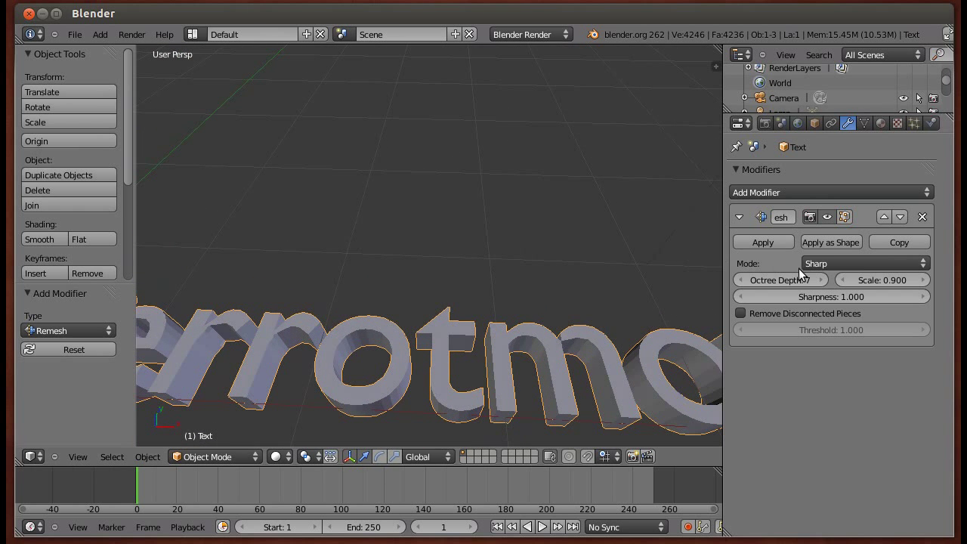
left_click(820, 280)
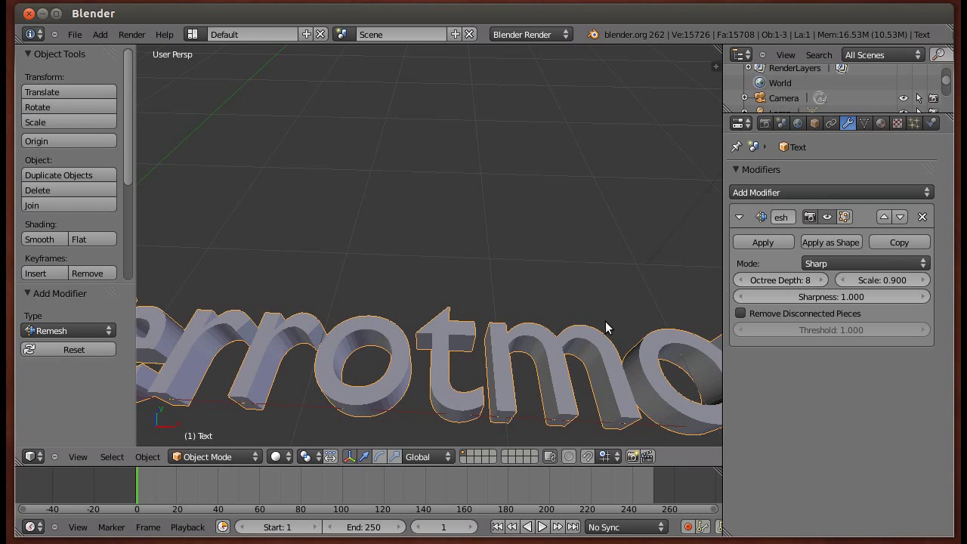
scroll(486, 236, "down", 2)
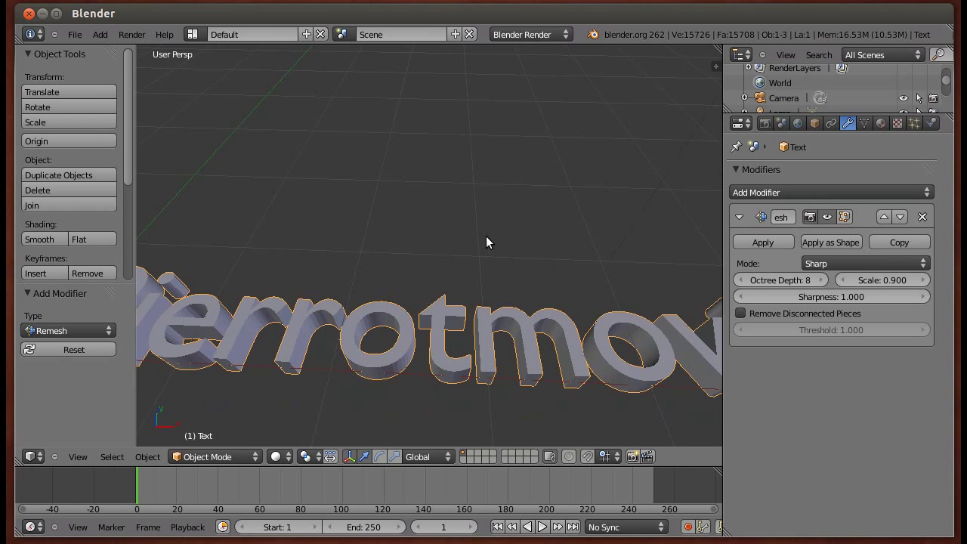
scroll(480, 238, "down", 1)
scroll(482, 245, "down", 3)
middle_click_drag(482, 271, 483, 272)
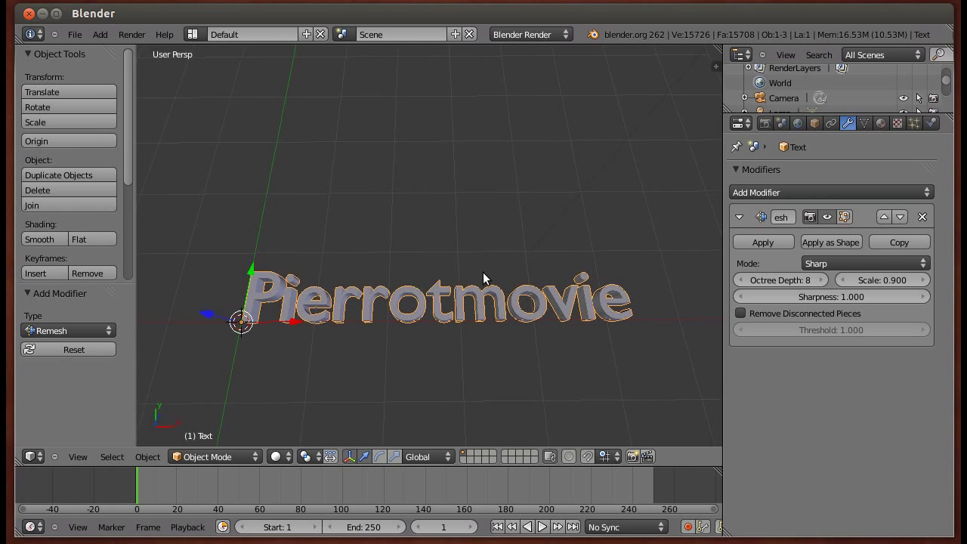
left_click(764, 242)
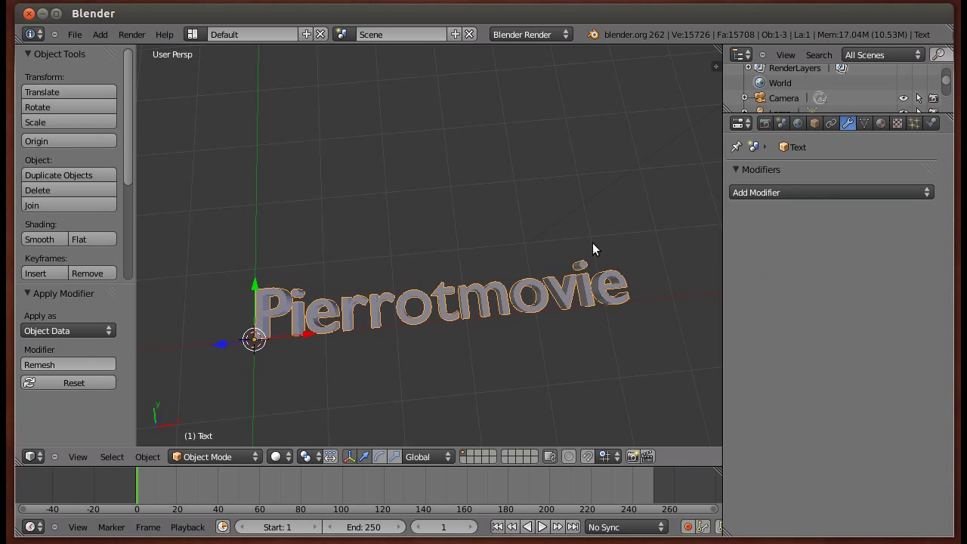
key("Tab")
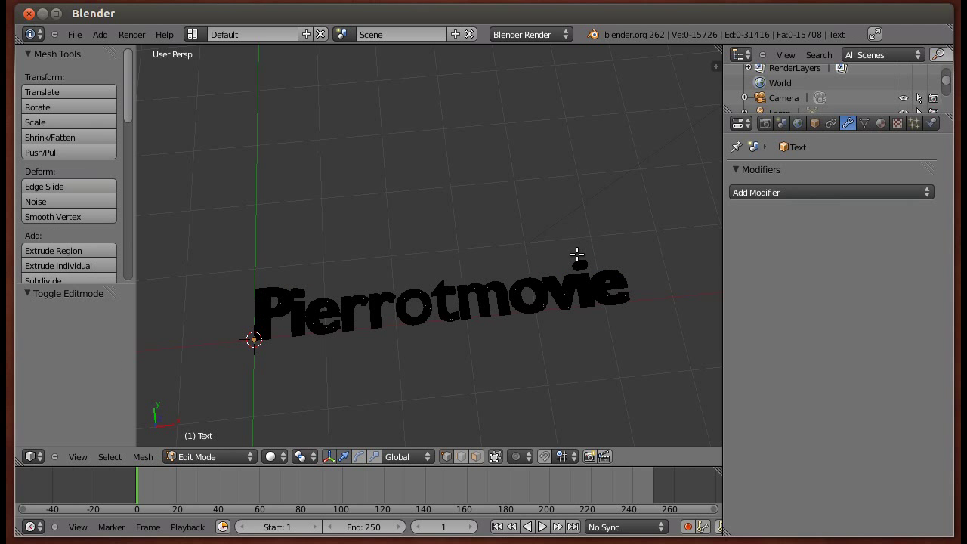
scroll(577, 255, "up", 5)
scroll(577, 265, "up", 3)
scroll(544, 197, "down", 2)
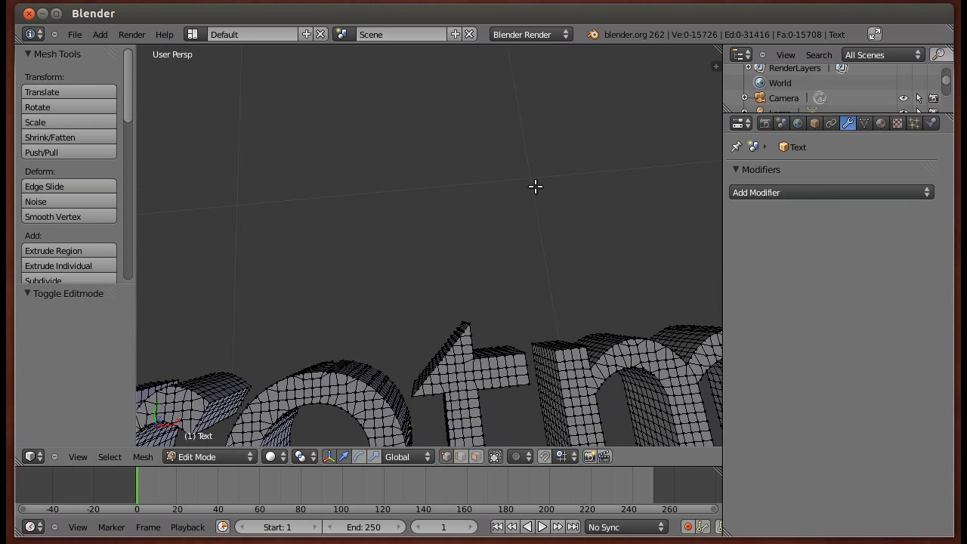
middle_click_drag(535, 186, 603, 93)
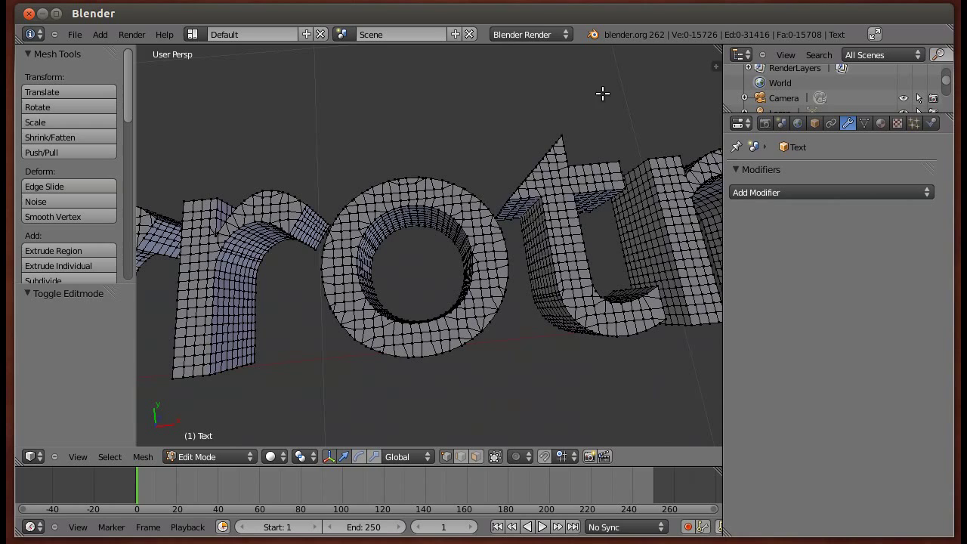
left_click(463, 458)
mouse_move(324, 317)
middle_mouse_down("shift")
mouse_move(425, 287)
mouse_move(535, 272)
mouse_move(623, 281)
middle_mouse_up("shift")
scroll(595, 346, "up", 1)
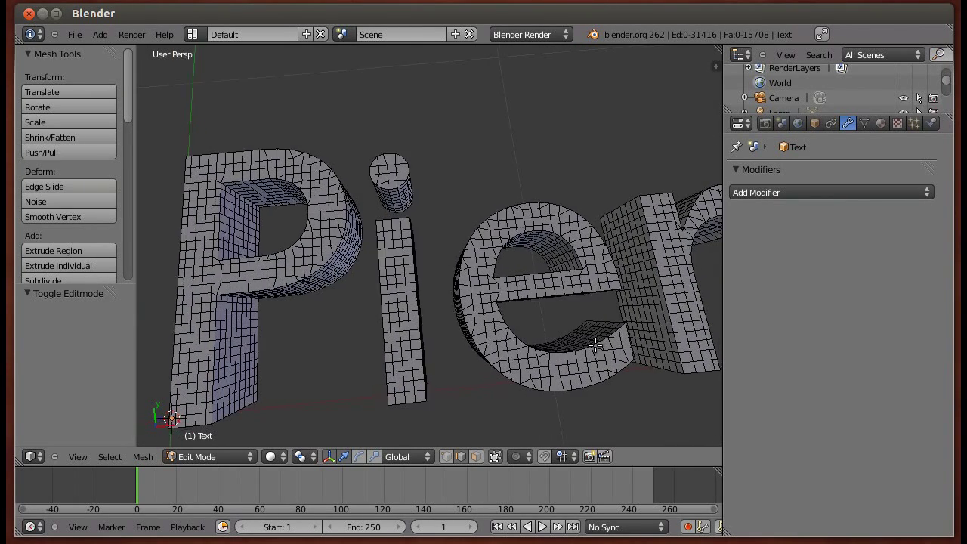
scroll(595, 345, "up", 1)
right_click(497, 368)
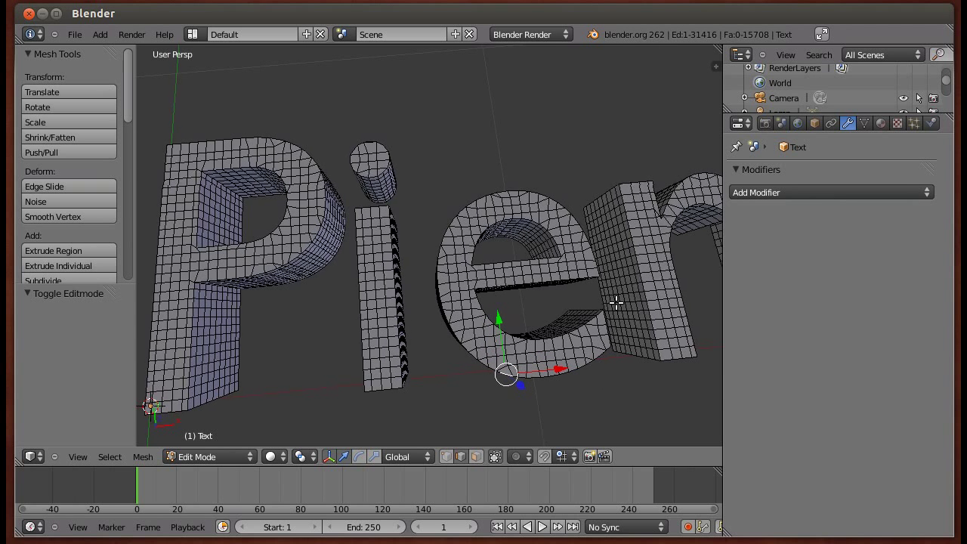
mouse_move(620, 302)
middle_mouse_down()
mouse_move(508, 374)
mouse_move(486, 417)
mouse_move(493, 411)
middle_mouse_up()
mouse_move(566, 281)
middle_mouse_down()
mouse_move(488, 291)
mouse_move(568, 250)
mouse_move(587, 265)
mouse_move(514, 242)
mouse_move(556, 264)
mouse_move(490, 290)
middle_mouse_up()
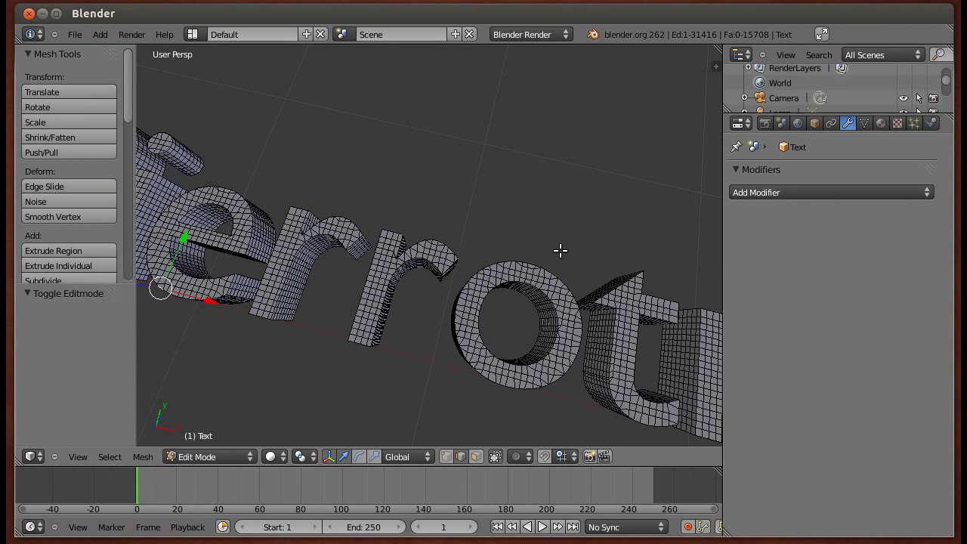
middle_click_drag(559, 250, 386, 205, "shift")
scroll(595, 235, "down", 2)
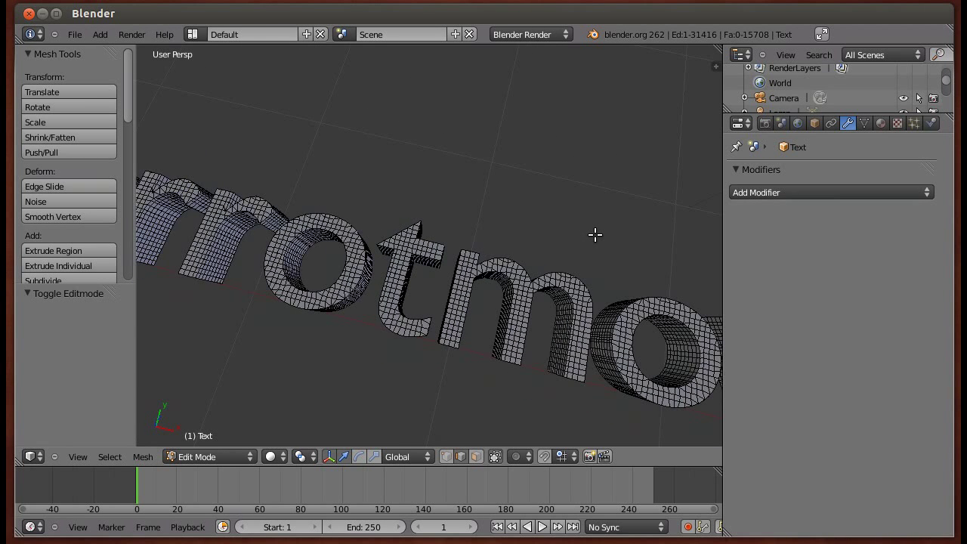
scroll(595, 235, "down", 2)
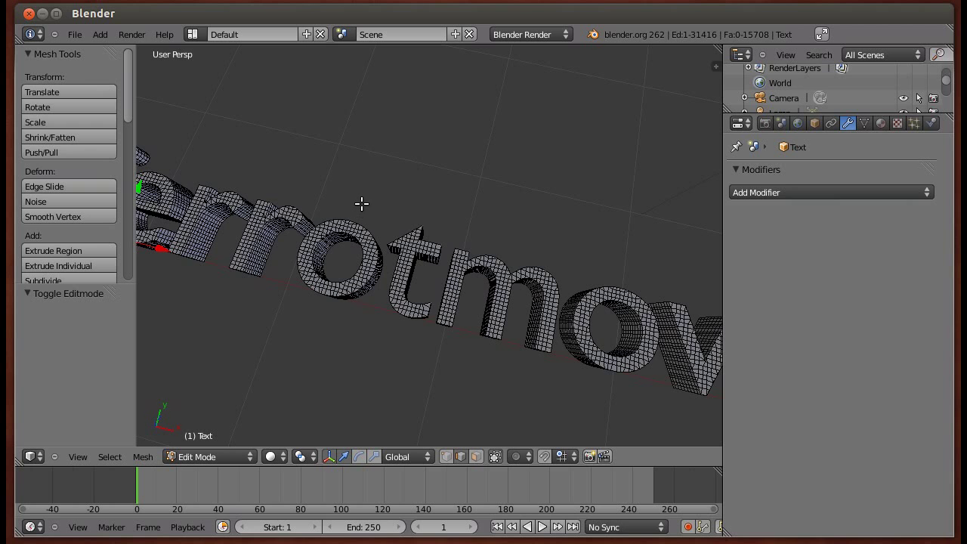
middle_click_drag(363, 203, 579, 320, "shift")
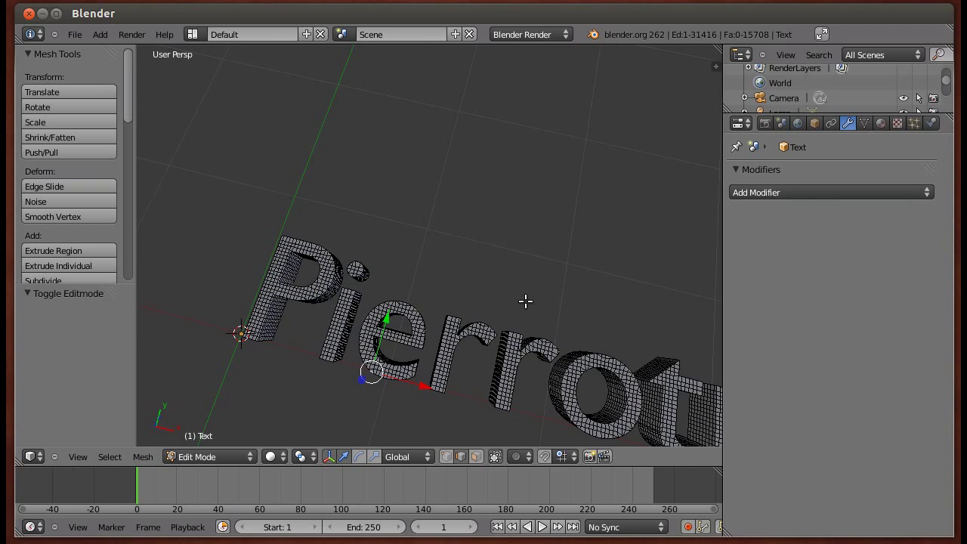
mouse_move(524, 300)
middle_mouse_down()
mouse_move(606, 303)
mouse_move(604, 200)
mouse_move(595, 203)
middle_mouse_up()
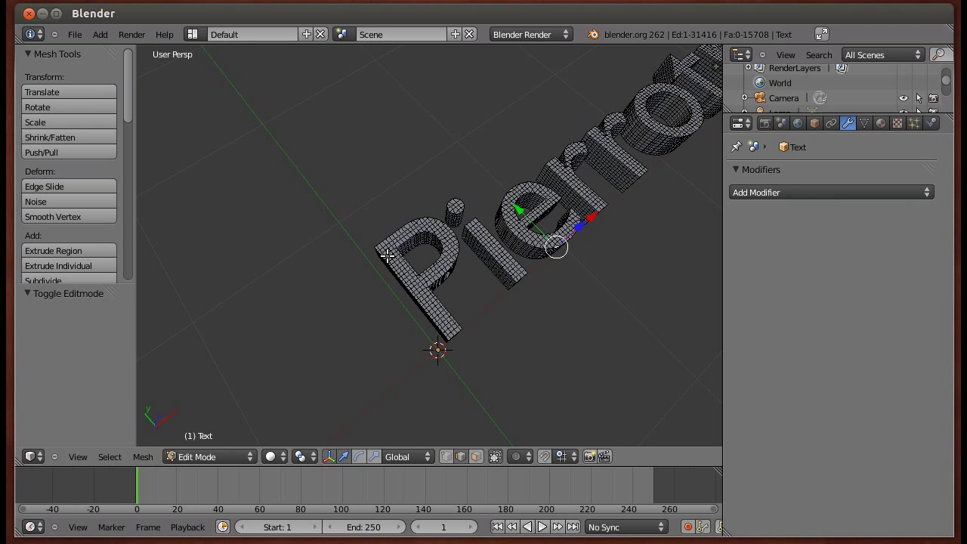
key("Home")
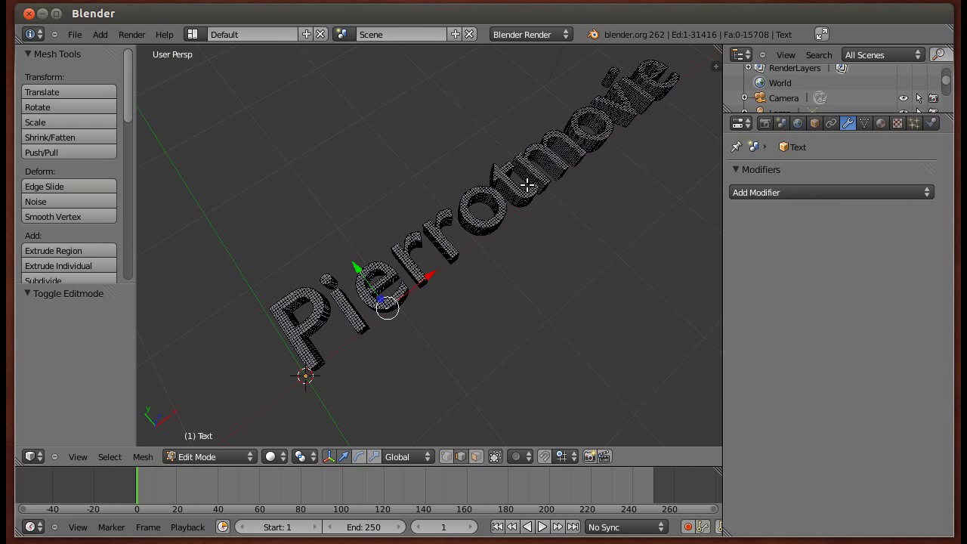
mouse_move(528, 185)
middle_mouse_down()
mouse_move(388, 98)
mouse_move(529, 189)
middle_mouse_up()
mouse_move(518, 289)
middle_mouse_down()
mouse_move(434, 287)
mouse_move(544, 401)
mouse_move(579, 384)
middle_mouse_up()
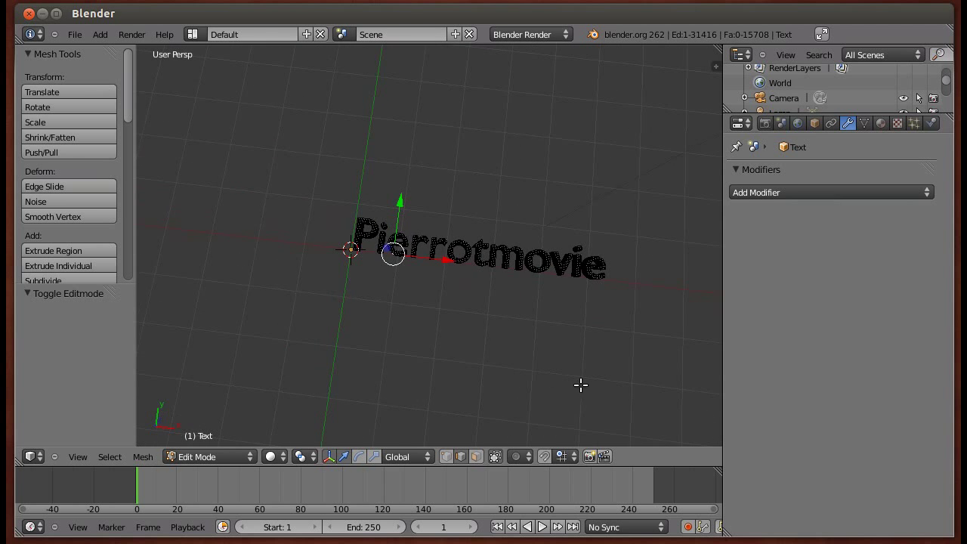
Step: Return to Object Mode, select the text object and add a Remesh modifier
key("Tab")
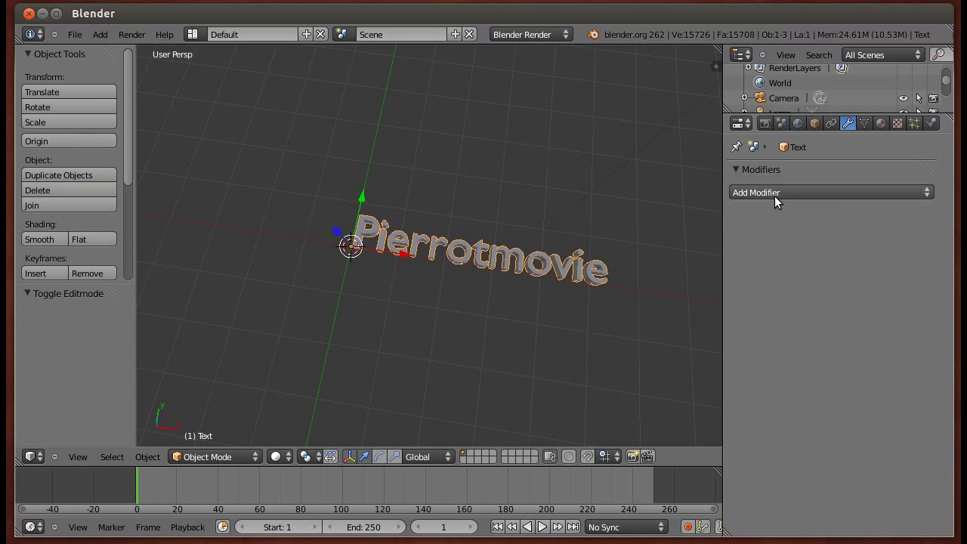
right_click(528, 300)
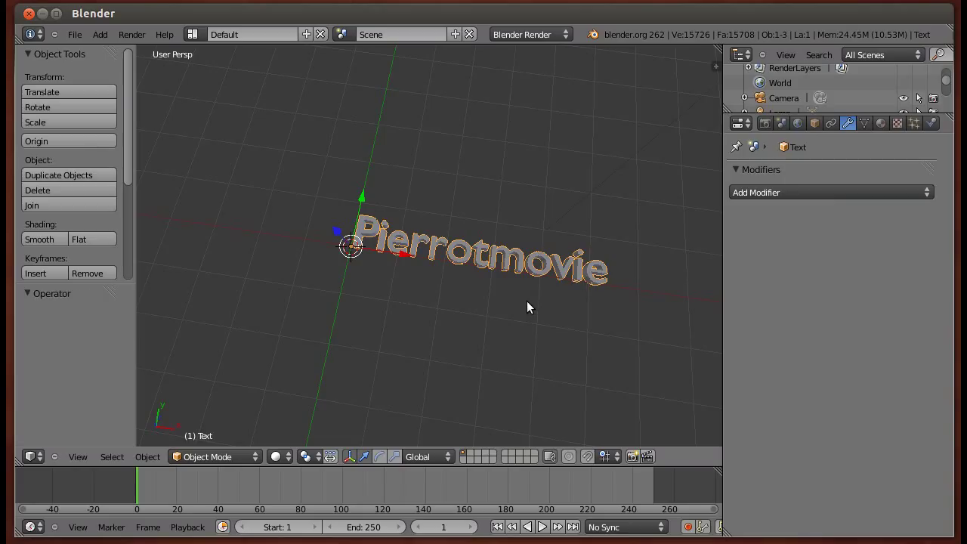
left_click(872, 261)
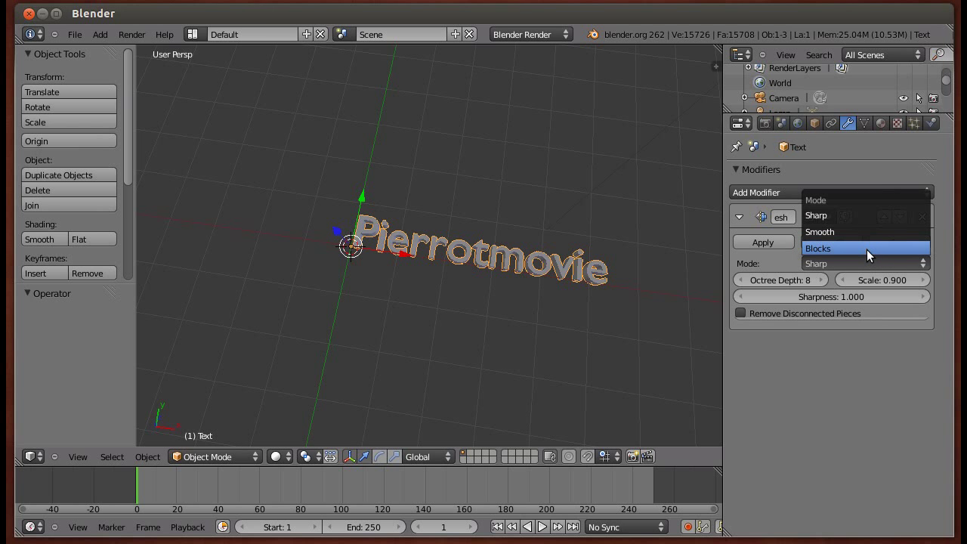
Step: Cycle the Remesh mode through Blocks and Smooth, finally settling on Sharp
left_click(867, 249)
scroll(557, 311, "up", 2)
scroll(557, 311, "up", 2)
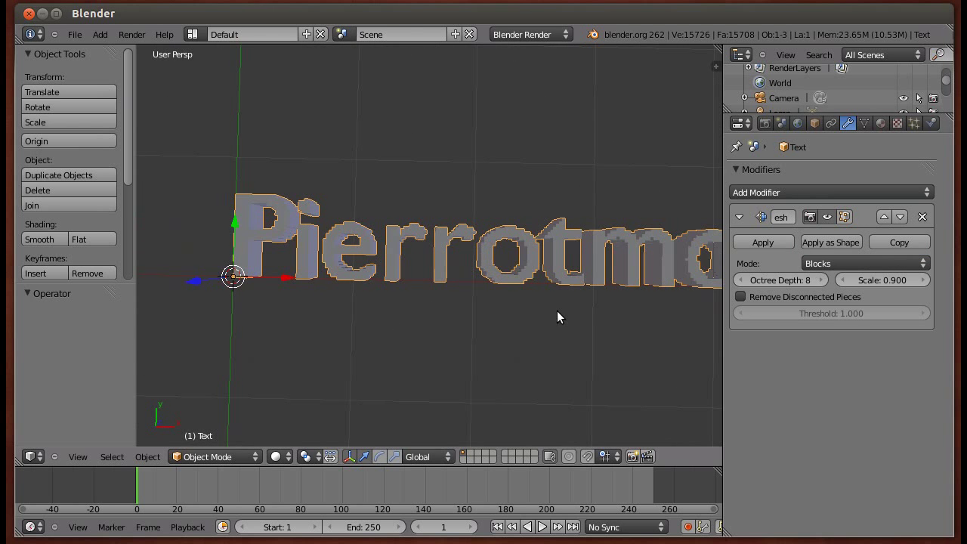
scroll(557, 311, "up", 2)
left_click(841, 263)
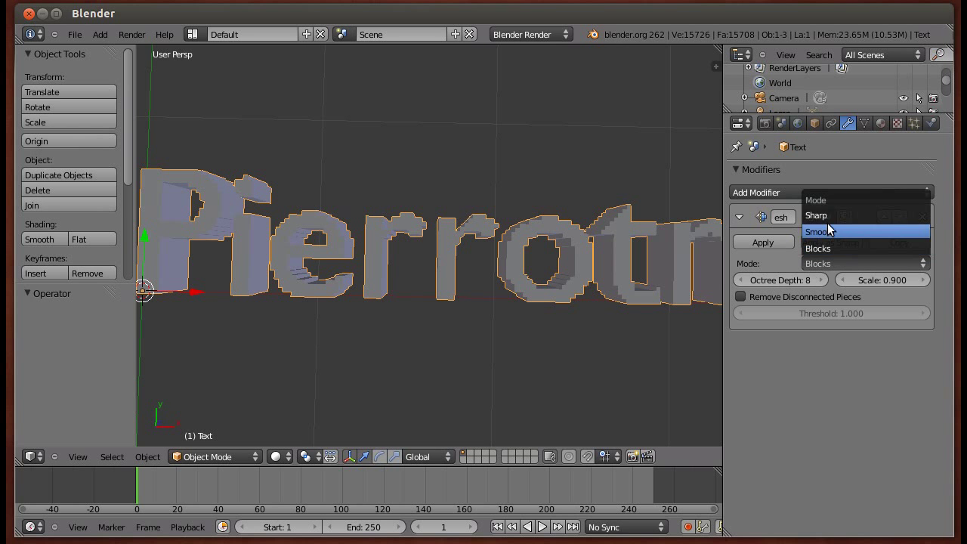
left_click(826, 232)
scroll(711, 257, "down", 3)
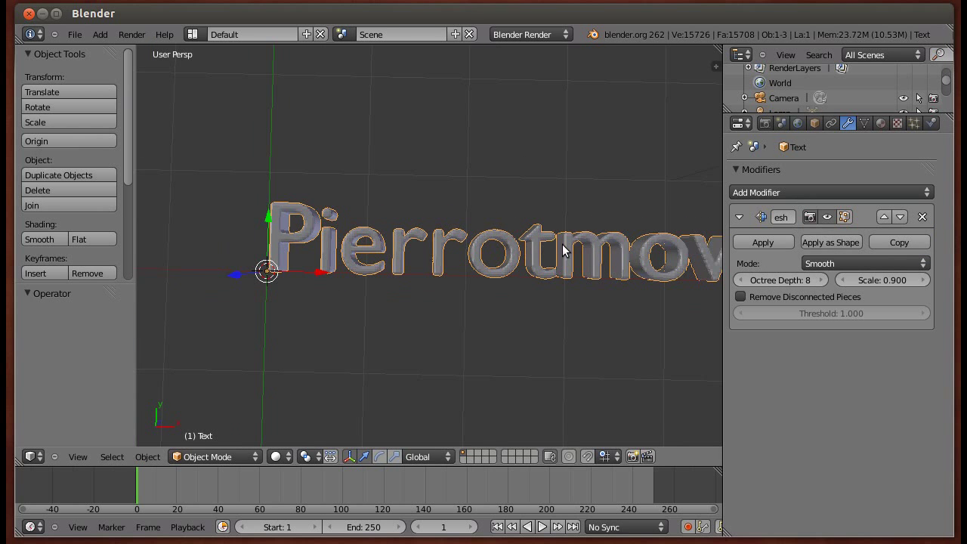
middle_click_drag(561, 252, 454, 225)
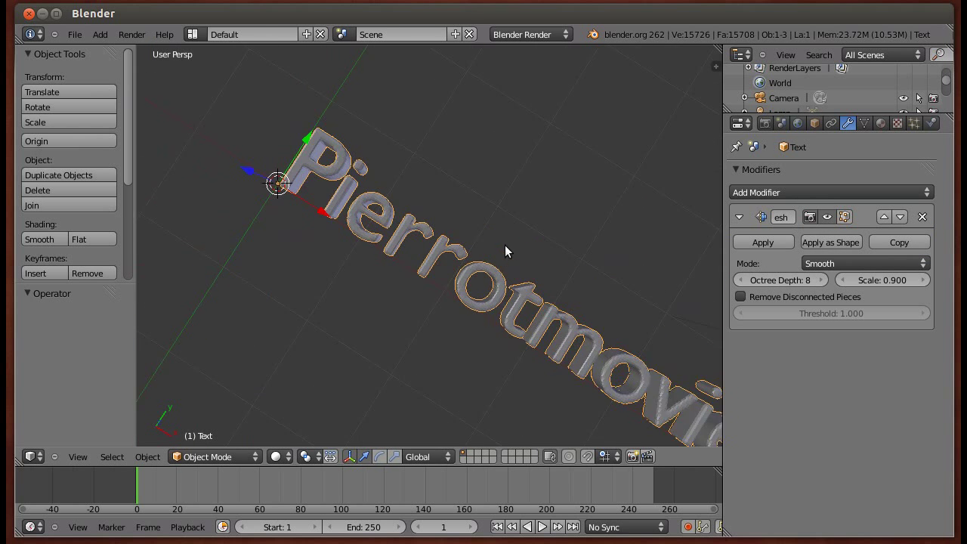
left_click(830, 263)
left_click(829, 250)
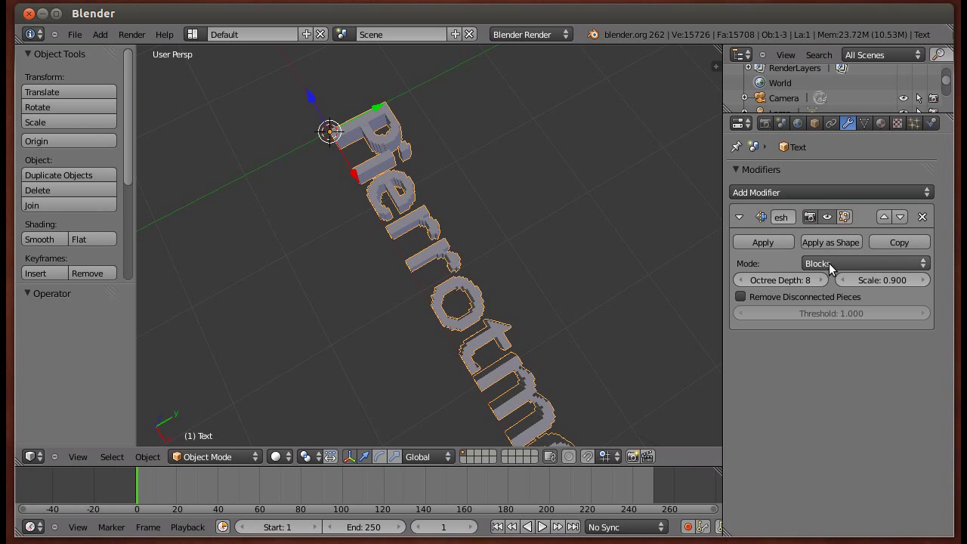
left_click(833, 263)
left_click(829, 216)
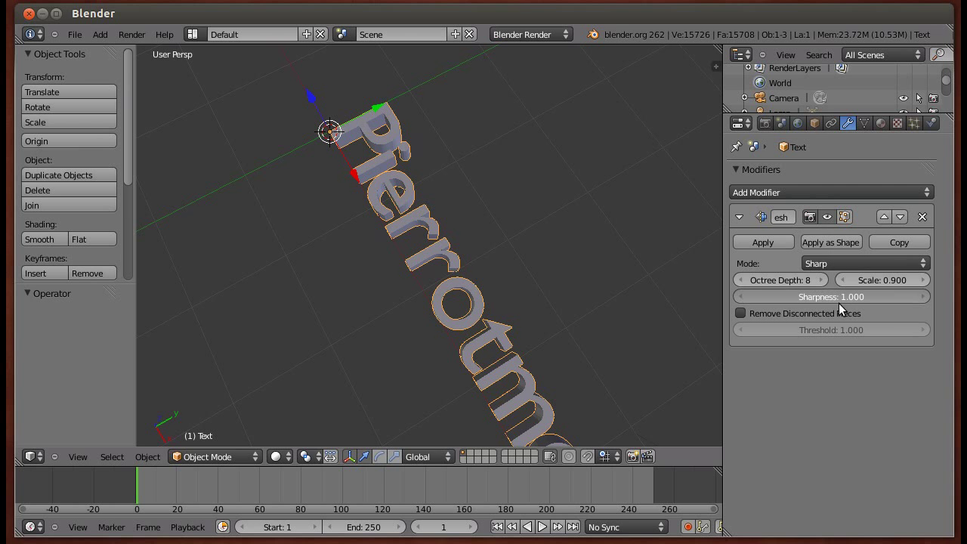
Step: Test a lower Remesh sharpness of 0.284 and lower octree depth down to 5
left_click_drag(812, 303, 706, 284)
left_click_drag(644, 313, 622, 377)
middle_click_drag(619, 386, 638, 382)
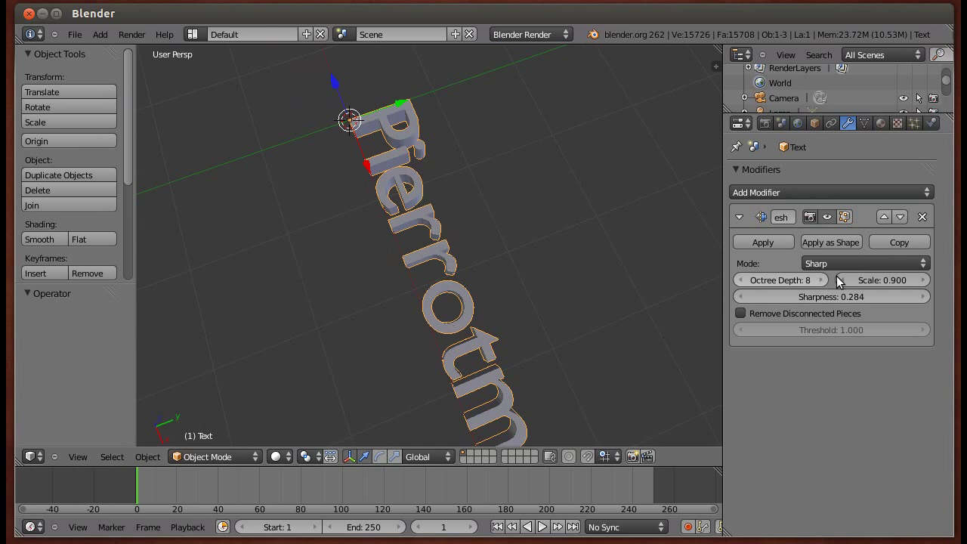
left_click(741, 280)
left_click(740, 281)
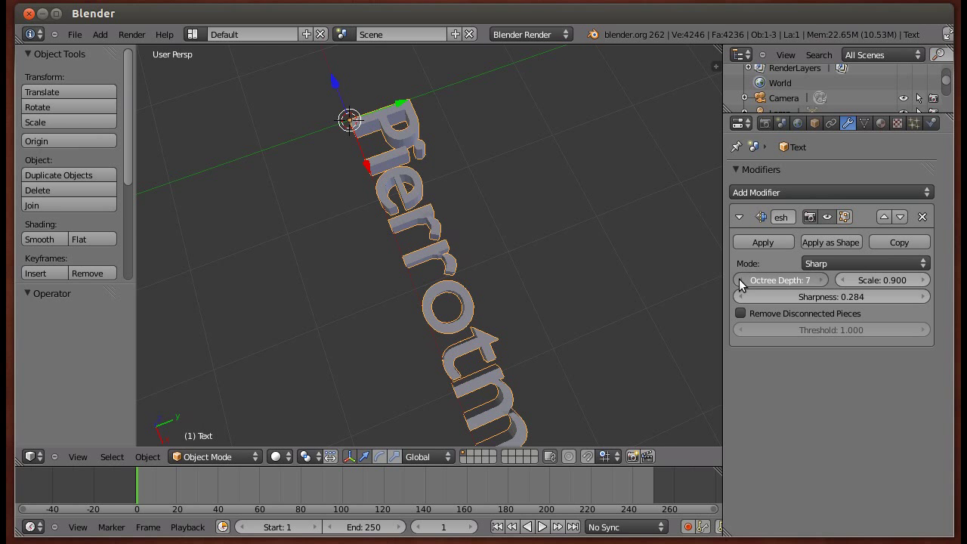
left_click(740, 280)
mouse_move(542, 307)
middle_mouse_down()
mouse_move(619, 301)
mouse_move(591, 321)
middle_mouse_up()
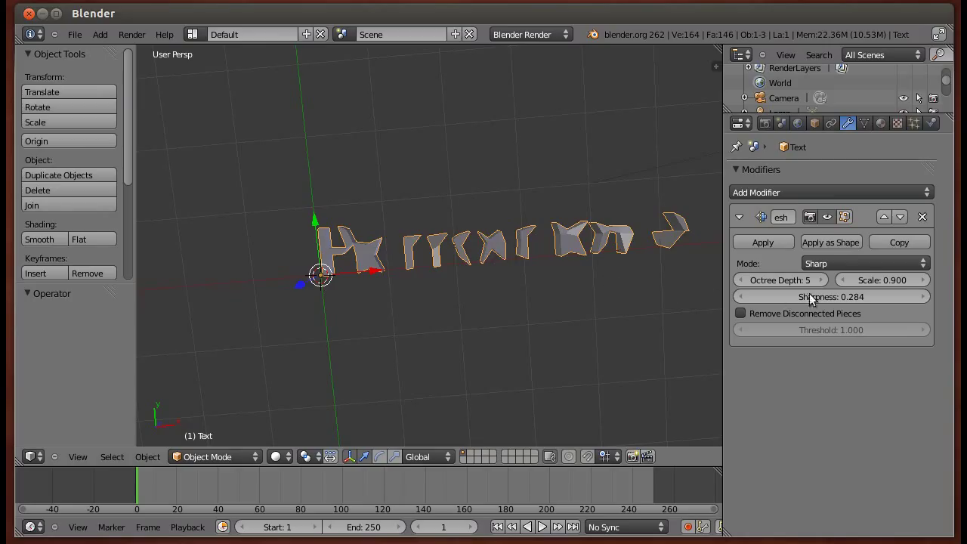
Step: Raise the Remesh sharpness through 0.800 and set it to exactly 1.000
left_click_drag(810, 299, 896, 305)
mouse_move(821, 296)
left_mouse_down()
mouse_move(915, 302)
mouse_move(528, 247)
left_mouse_up()
scroll(405, 241, "up", 3)
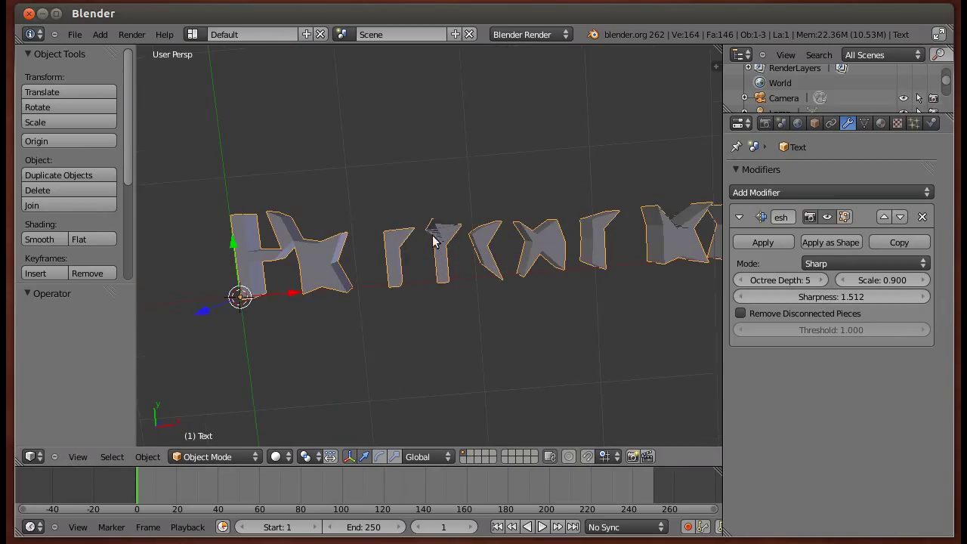
middle_click_drag(500, 231, 471, 239)
middle_click_drag(394, 219, 572, 310)
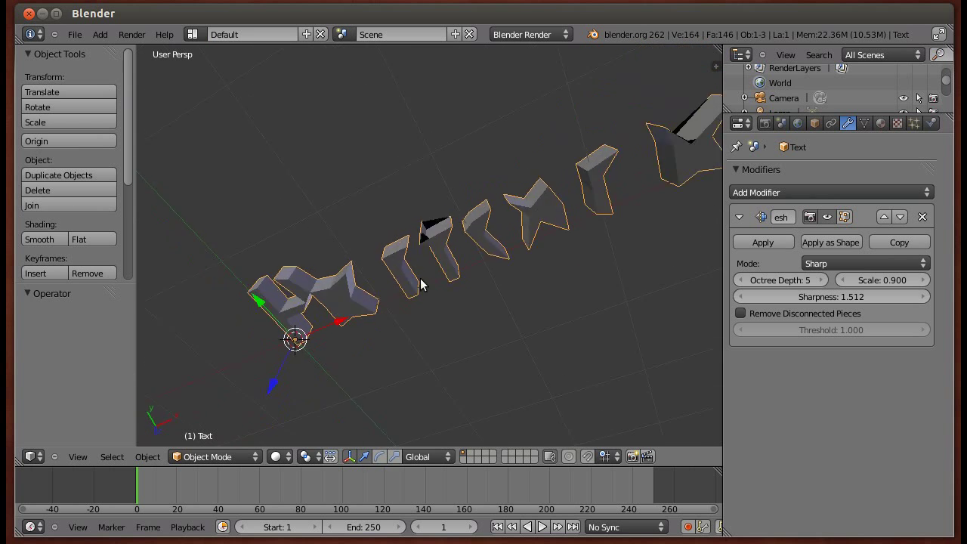
left_click(847, 298)
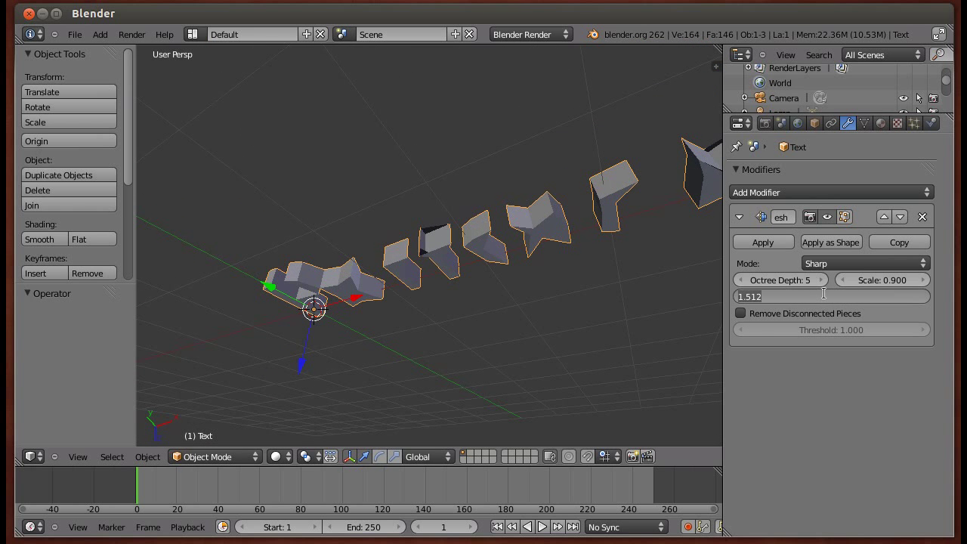
type("1")
key("Return")
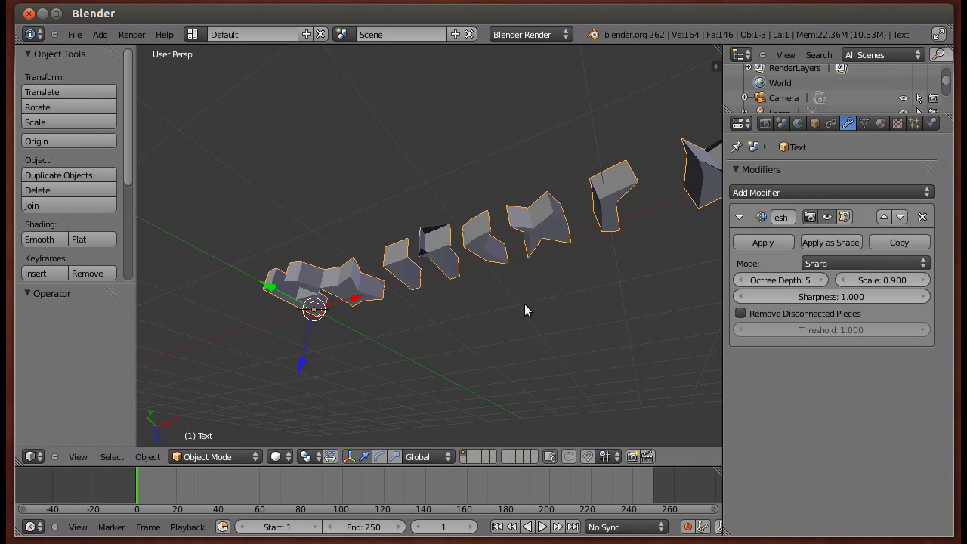
Step: Step the octree depth back up from 5 to 8 for finer lettering
mouse_move(524, 304)
middle_mouse_down()
mouse_move(472, 126)
mouse_move(629, 182)
middle_mouse_up()
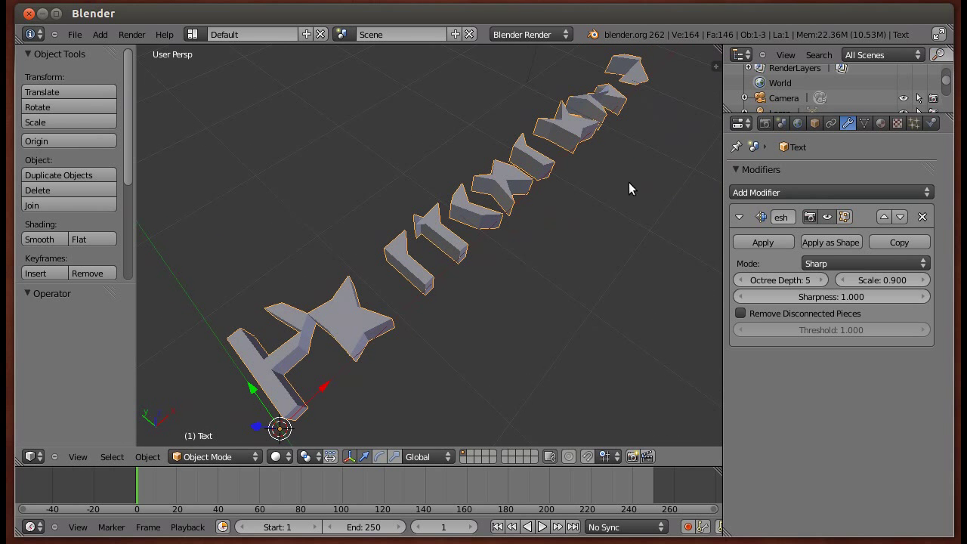
left_click(824, 281)
left_click(824, 281)
left_click(823, 281)
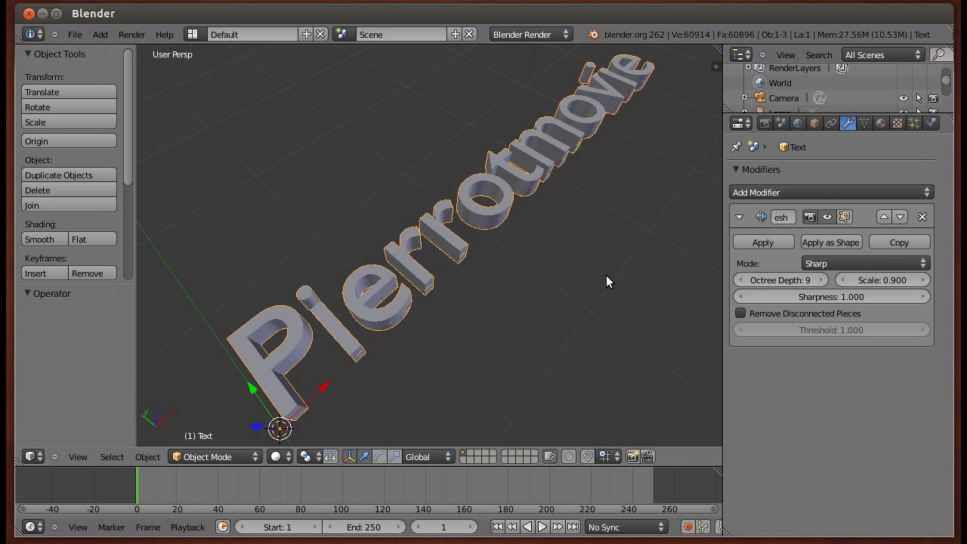
mouse_move(569, 185)
middle_mouse_down()
mouse_move(414, 301)
mouse_move(498, 347)
mouse_move(533, 389)
mouse_move(508, 320)
mouse_move(518, 216)
mouse_move(524, 231)
middle_mouse_up()
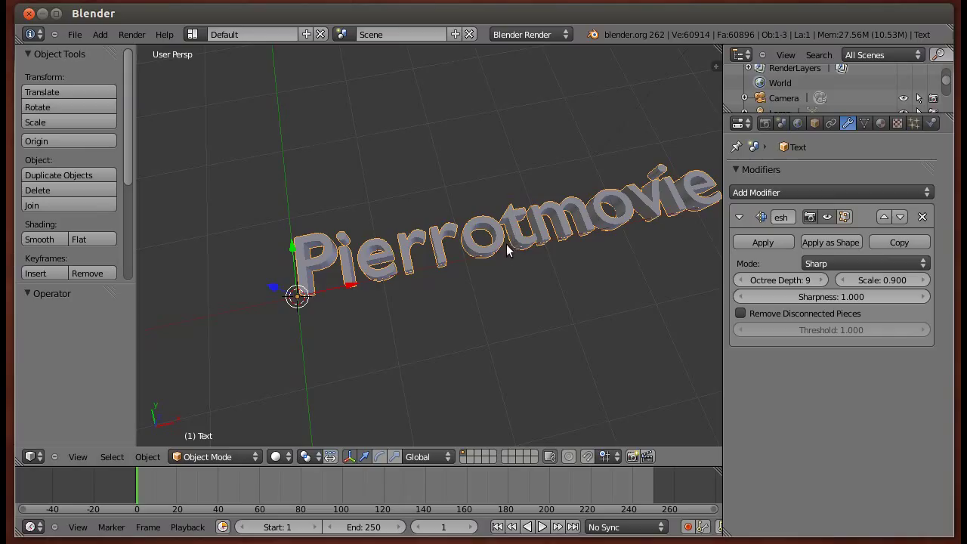